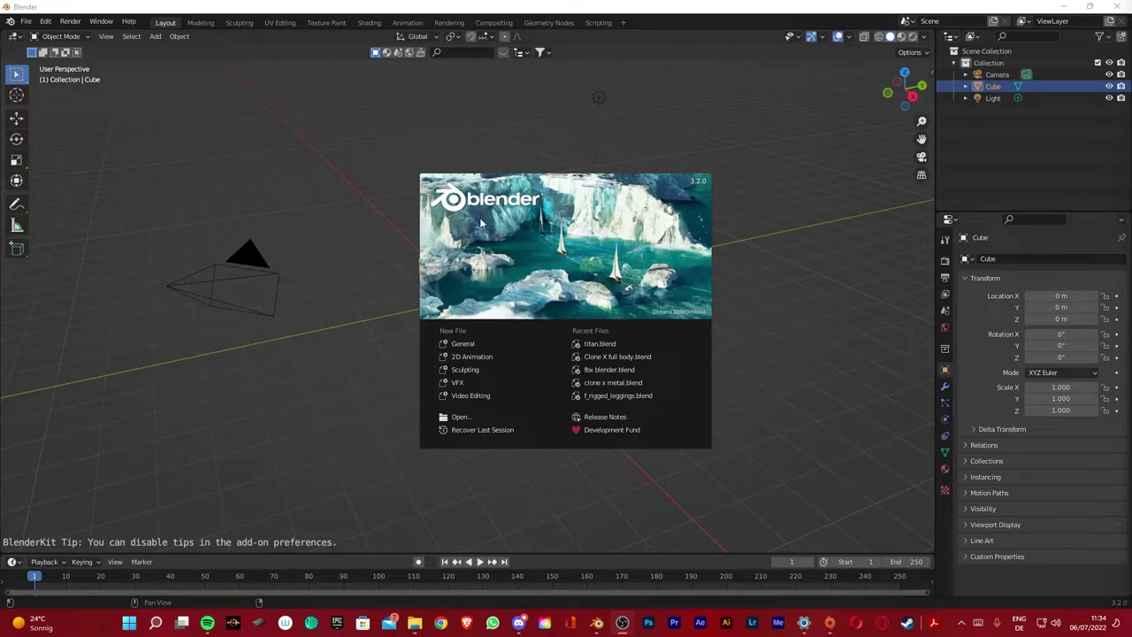
Close the startup splash screen to reveal the default cube, camera and light
left_click(470, 343)
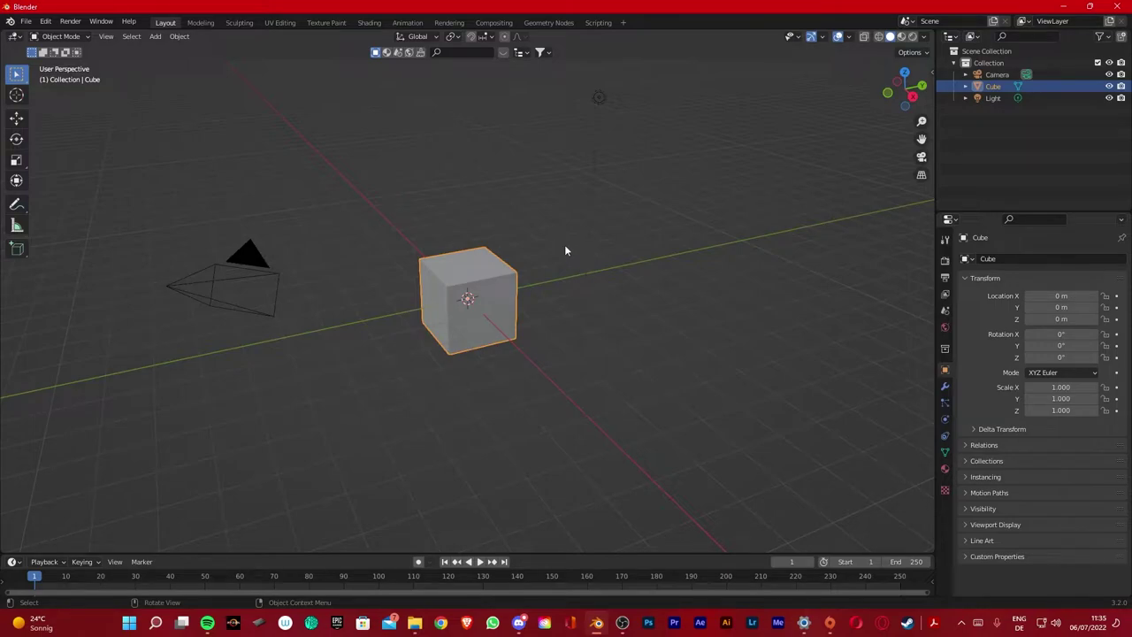
Enable the Screencast Keys overlay from the viewport side panel
key("n")
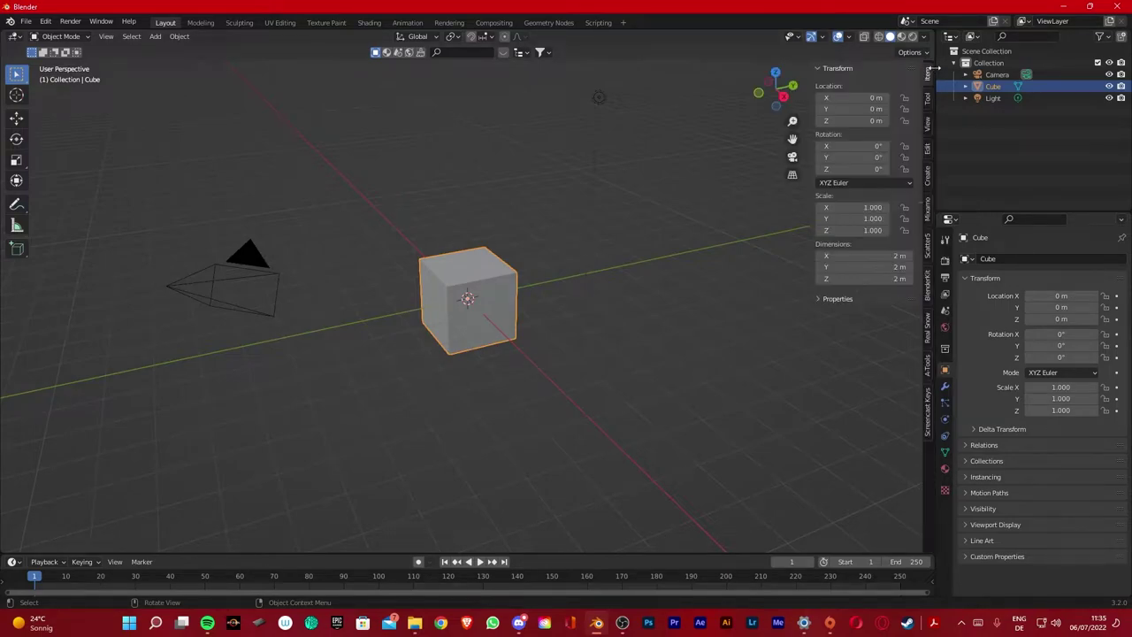
left_click(928, 398)
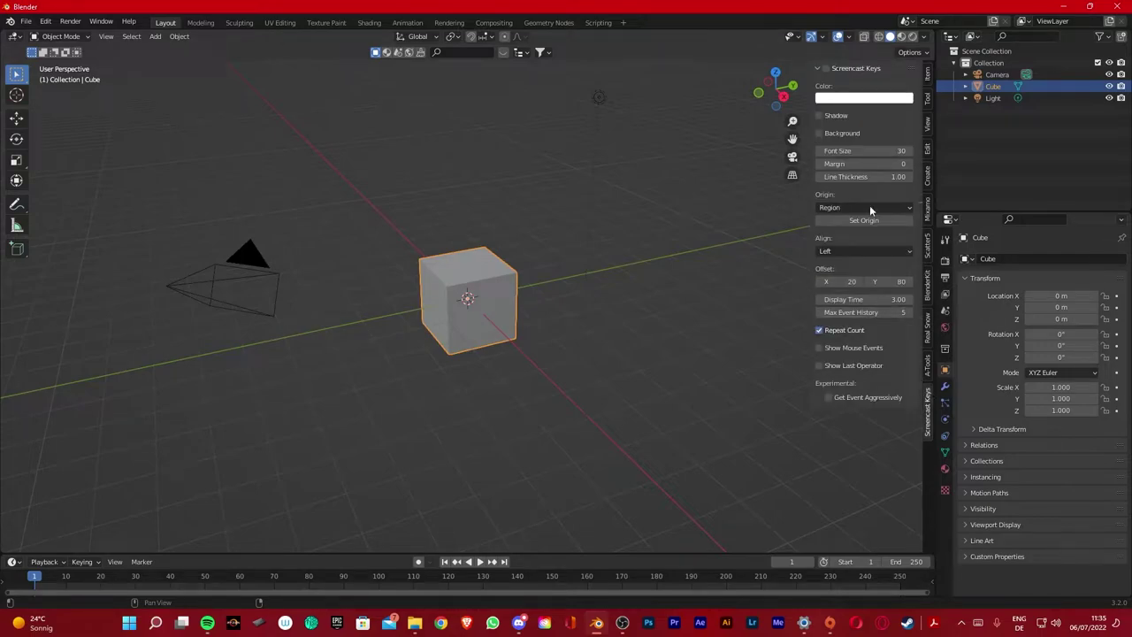
left_click(826, 68)
left_click(816, 68)
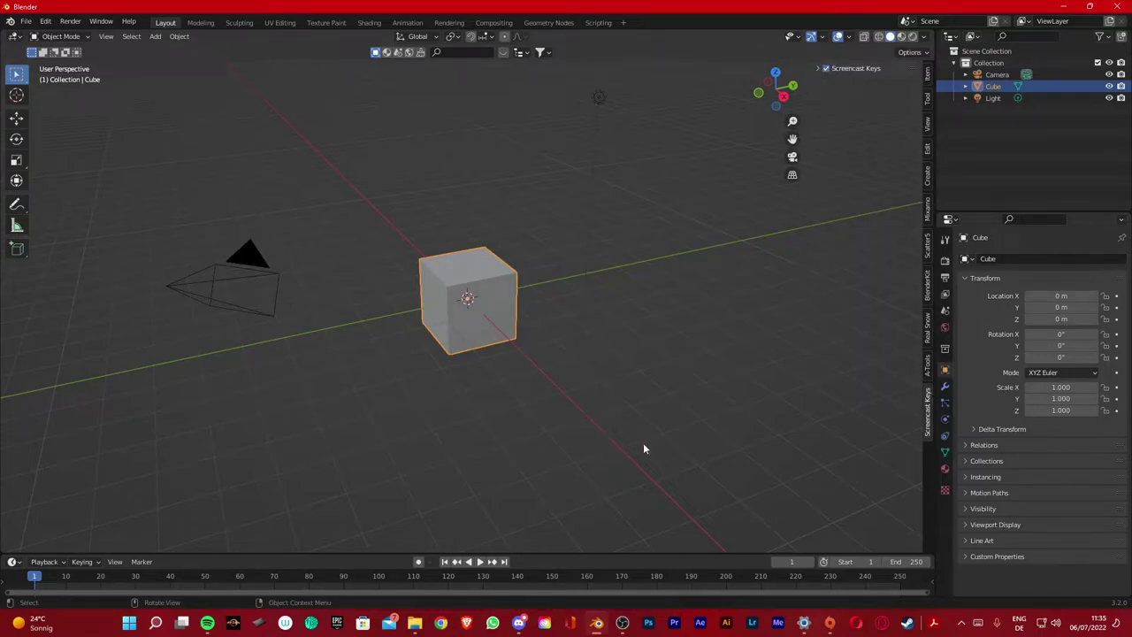
Test the key display by selecting all, starting a scale, cancelling it and deselecting
key("a")
key("a")
key("s")
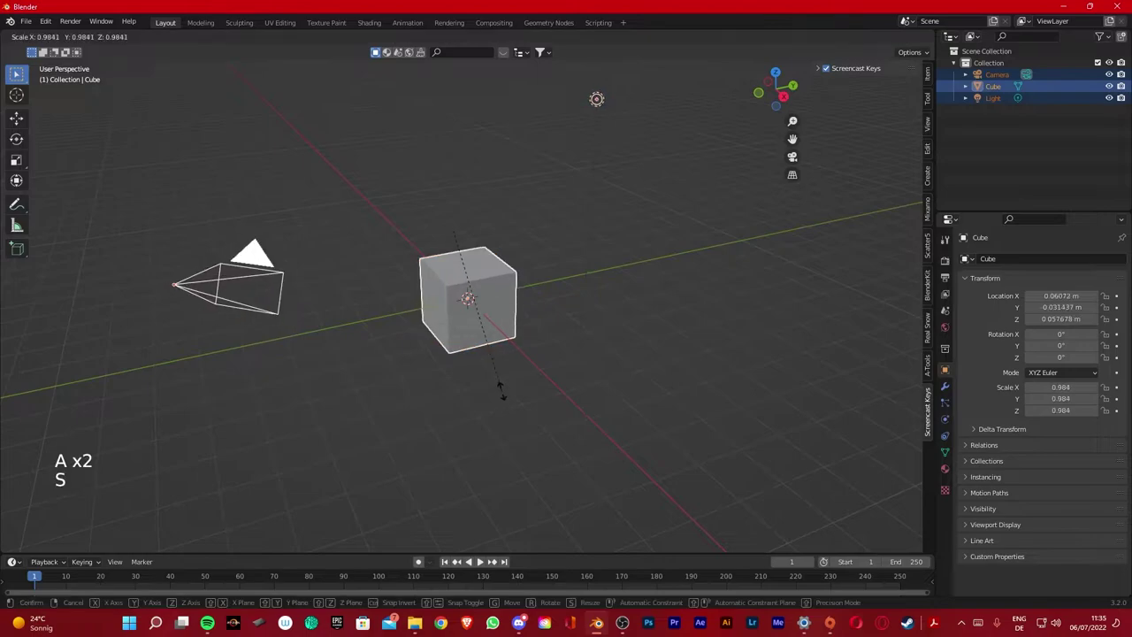
right_click(463, 397)
left_click(653, 321)
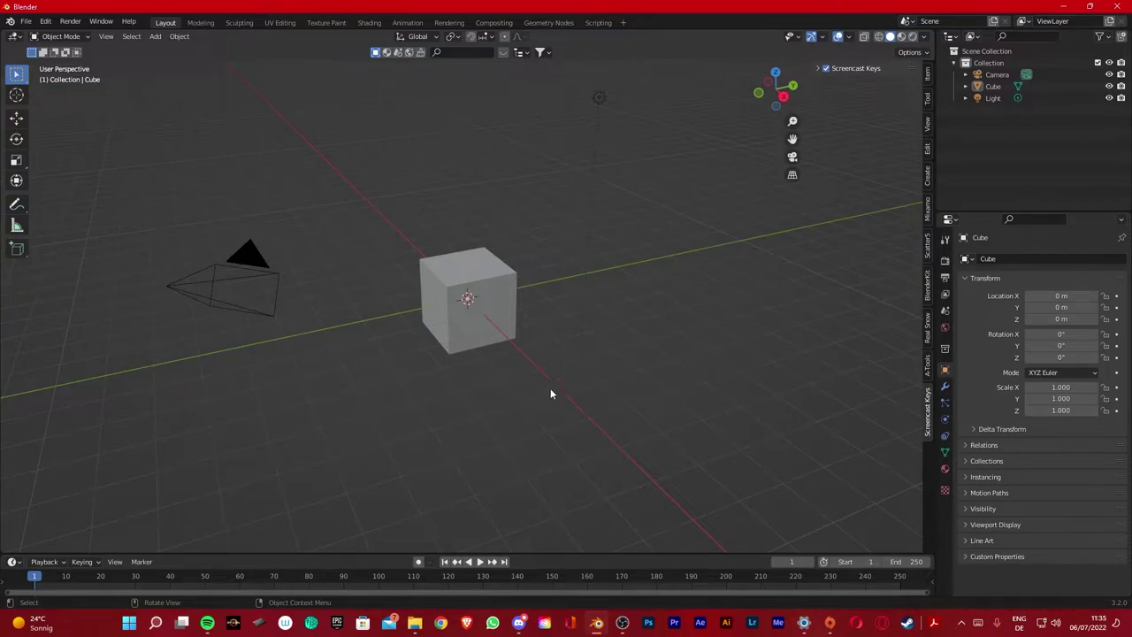
middle_click_drag(493, 367, 460, 366)
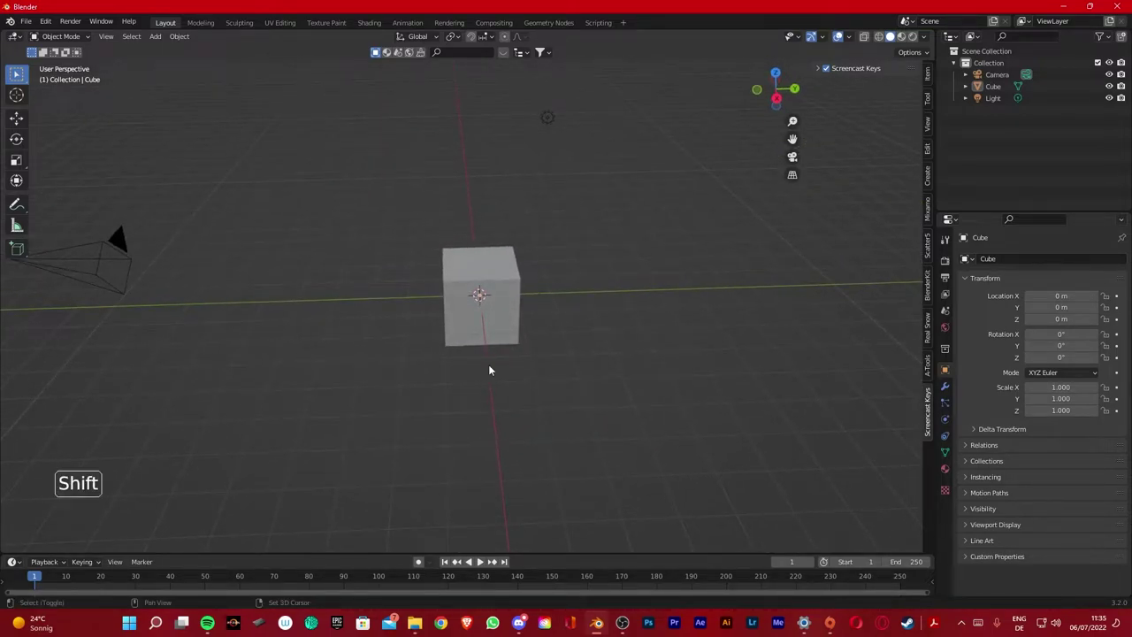
middle_click_drag(611, 375, 700, 383, "shift")
scroll(700, 384, "down", 3)
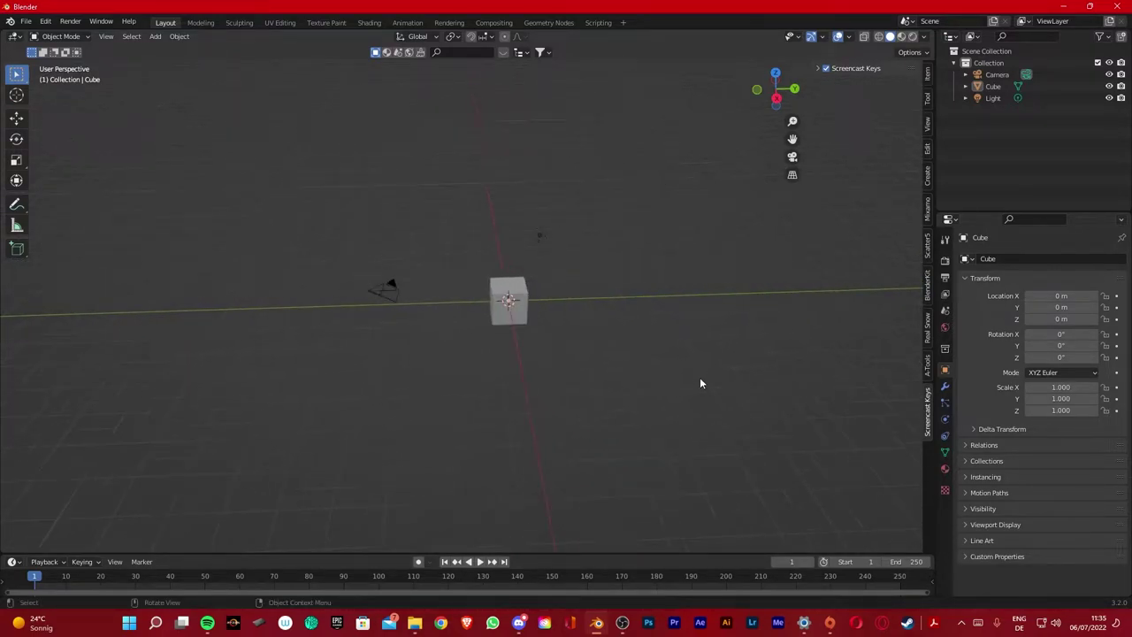
scroll(700, 384, "up", 5)
scroll(700, 383, "up", 2)
scroll(700, 383, "down", 6)
scroll(700, 383, "up", 6)
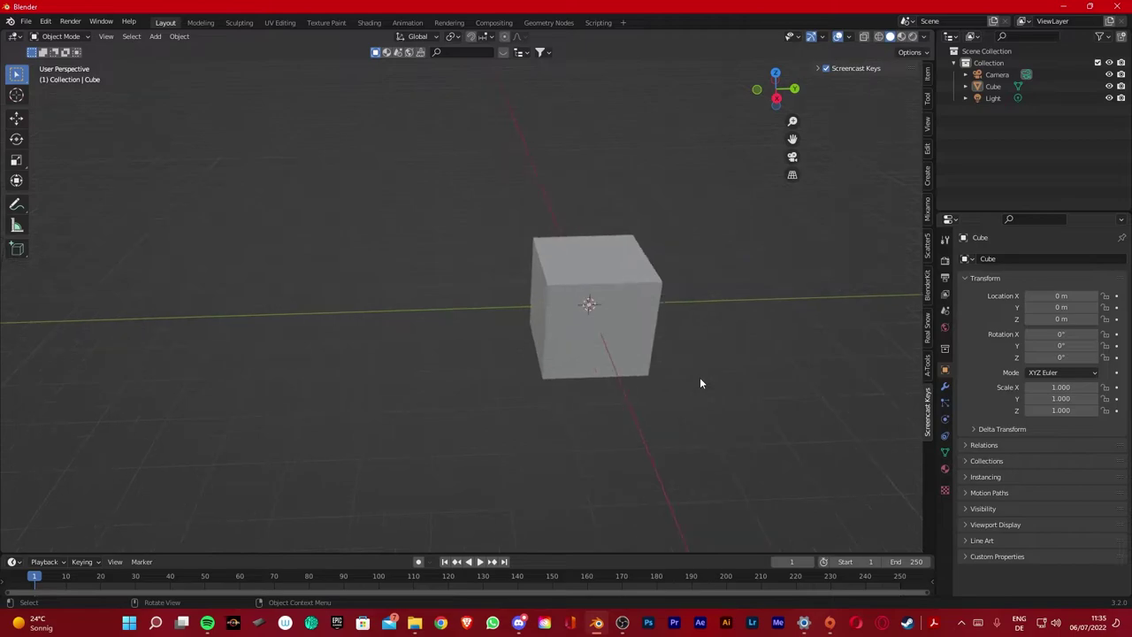
scroll(700, 383, "down", 4)
scroll(700, 383, "up", 3)
scroll(700, 383, "down", 1)
scroll(700, 383, "up", 1)
scroll(700, 383, "down", 1)
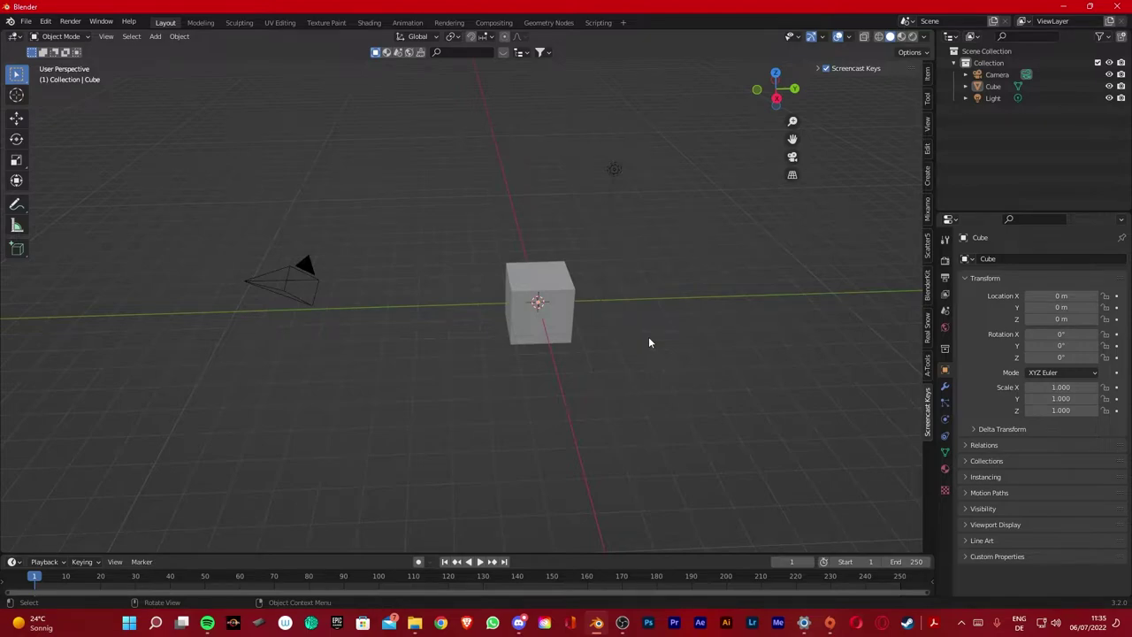
Select the cube, camera and light together and delete all three
key("a")
key("x")
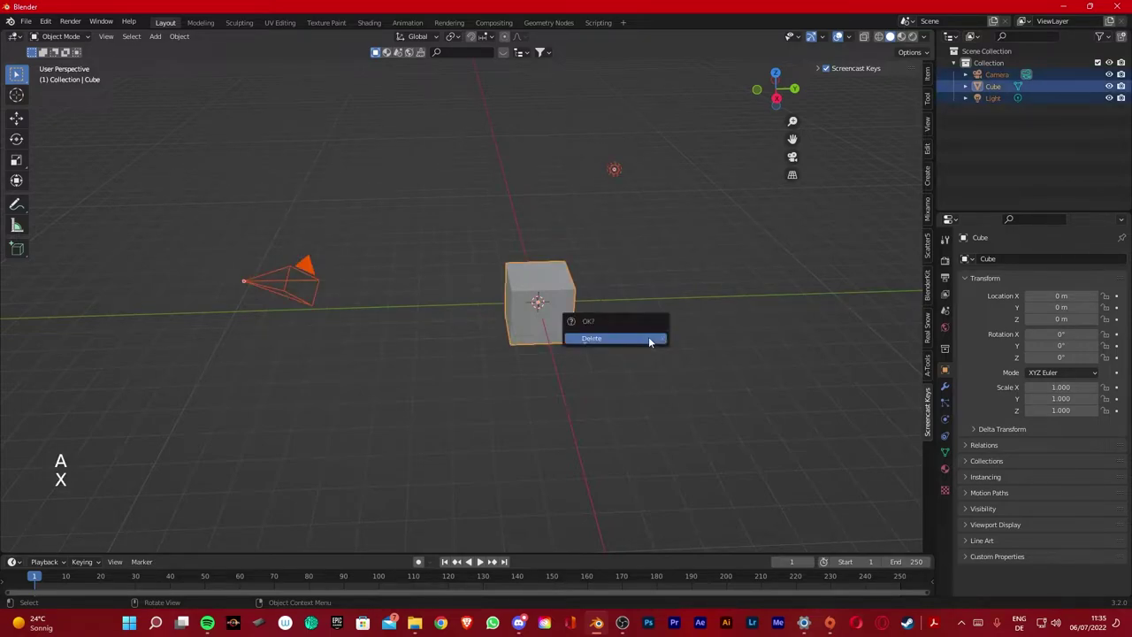
left_click(648, 339)
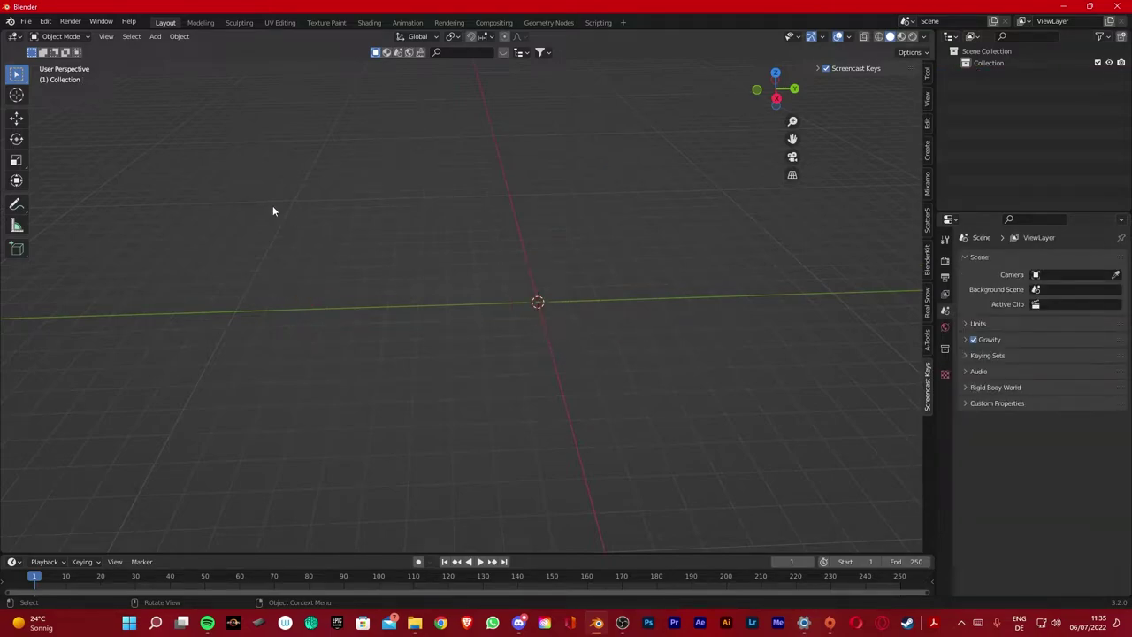
Start an Append and browse to Desktop/Clone X/Characters-character_cute_neutral-Combined/_female/_blender
left_click(26, 22)
left_click(55, 152)
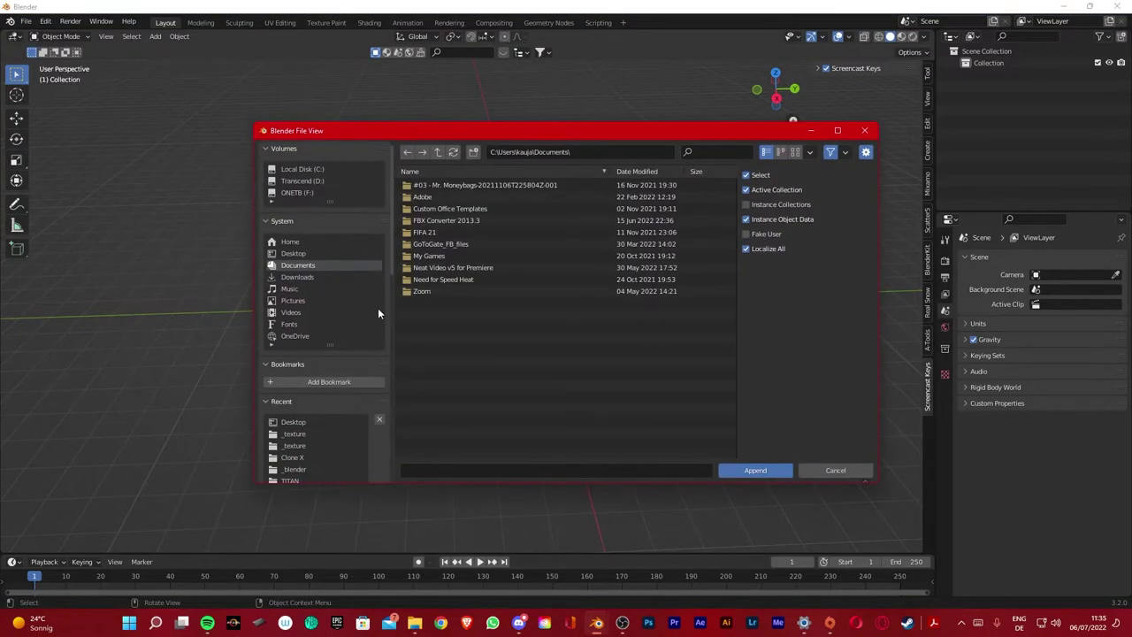
left_click(324, 253)
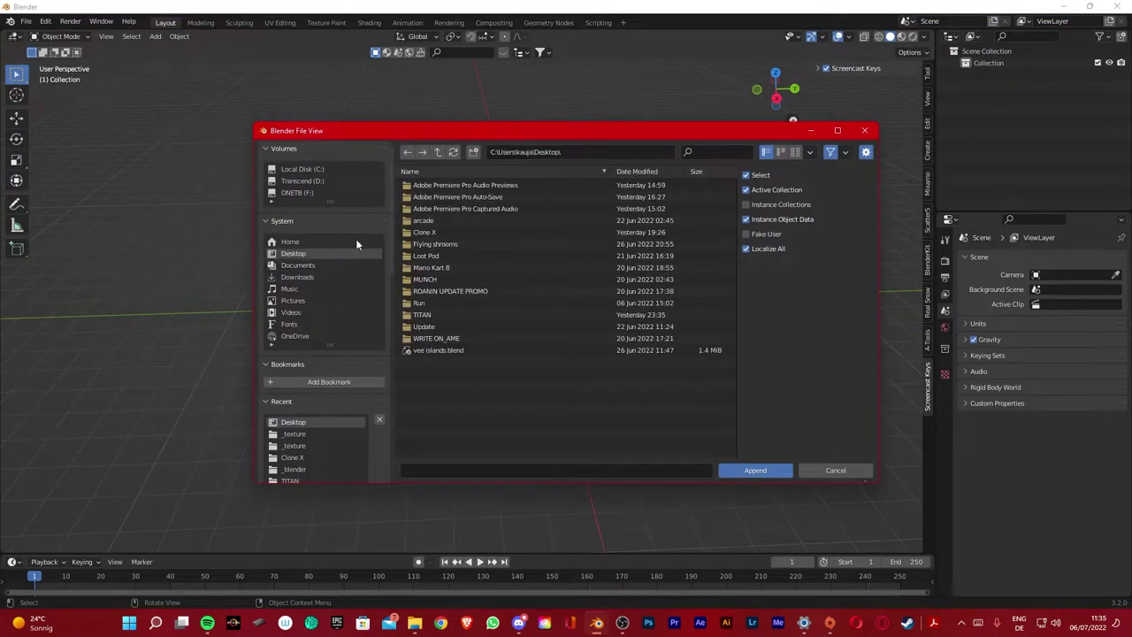
left_click(442, 232)
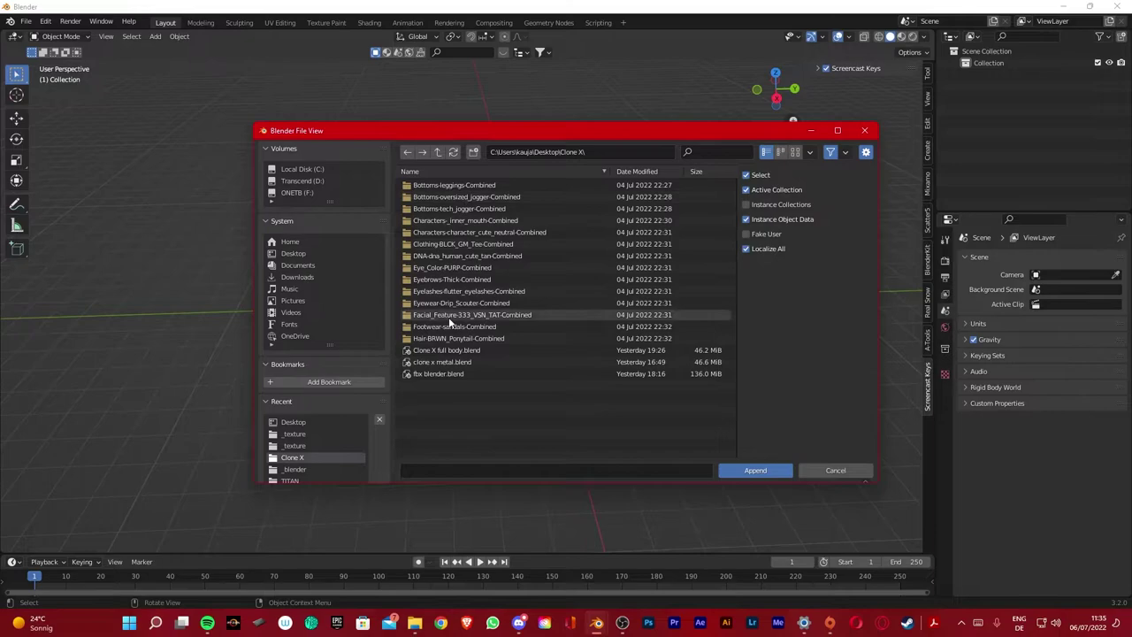
double_click(458, 228)
double_click(456, 187)
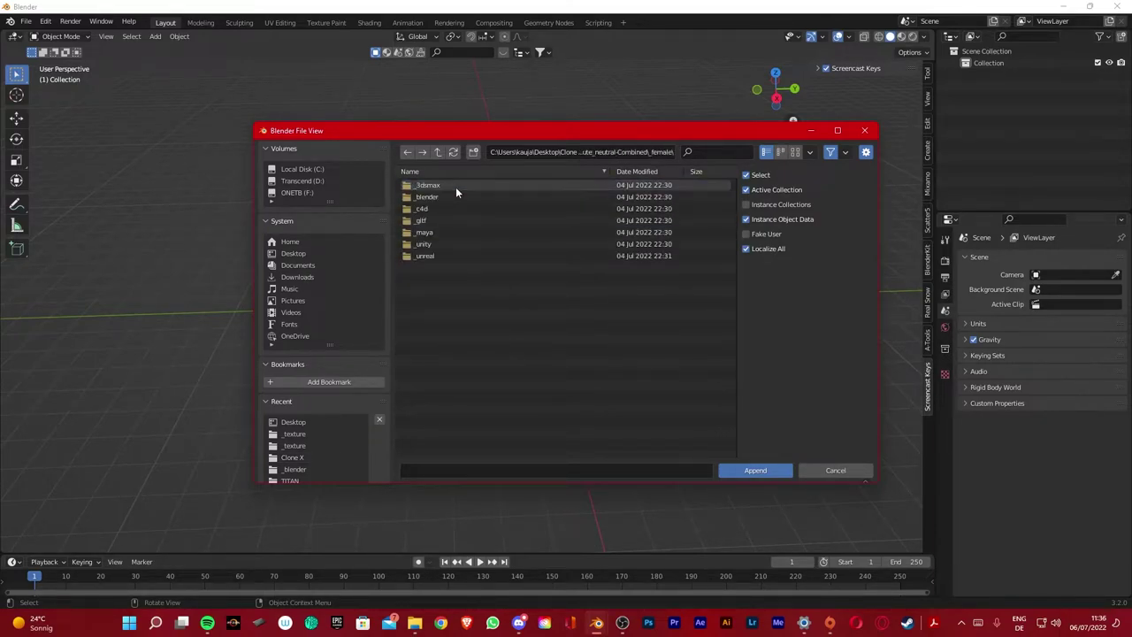
double_click(449, 196)
Append all seven objects from f_character_cute_neutral.blend's Object list
double_click(459, 186)
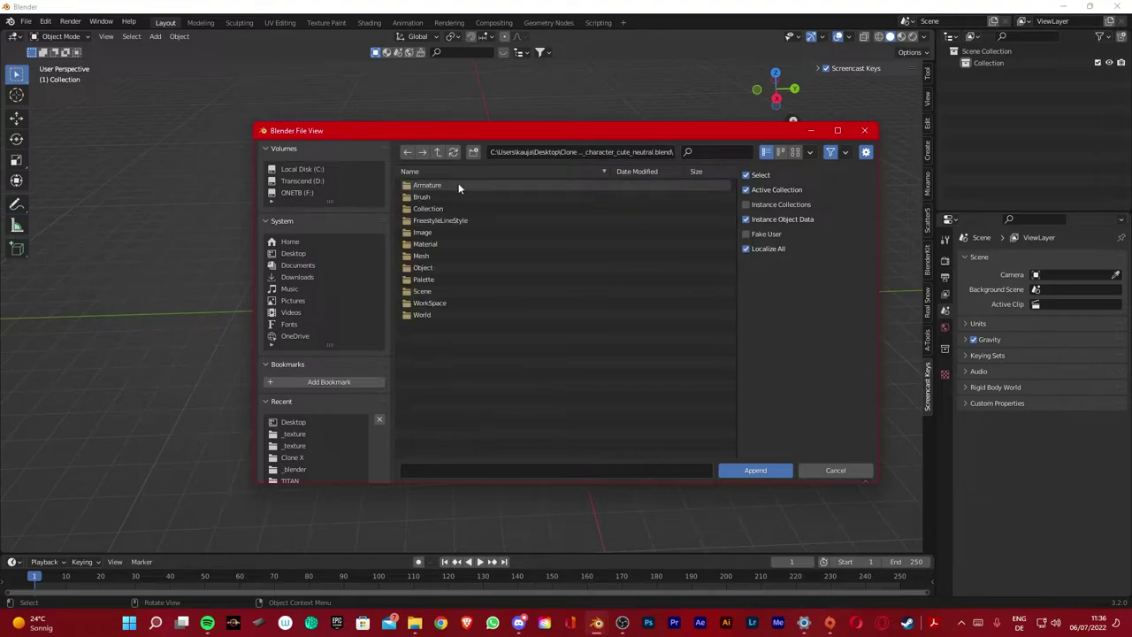
double_click(438, 266)
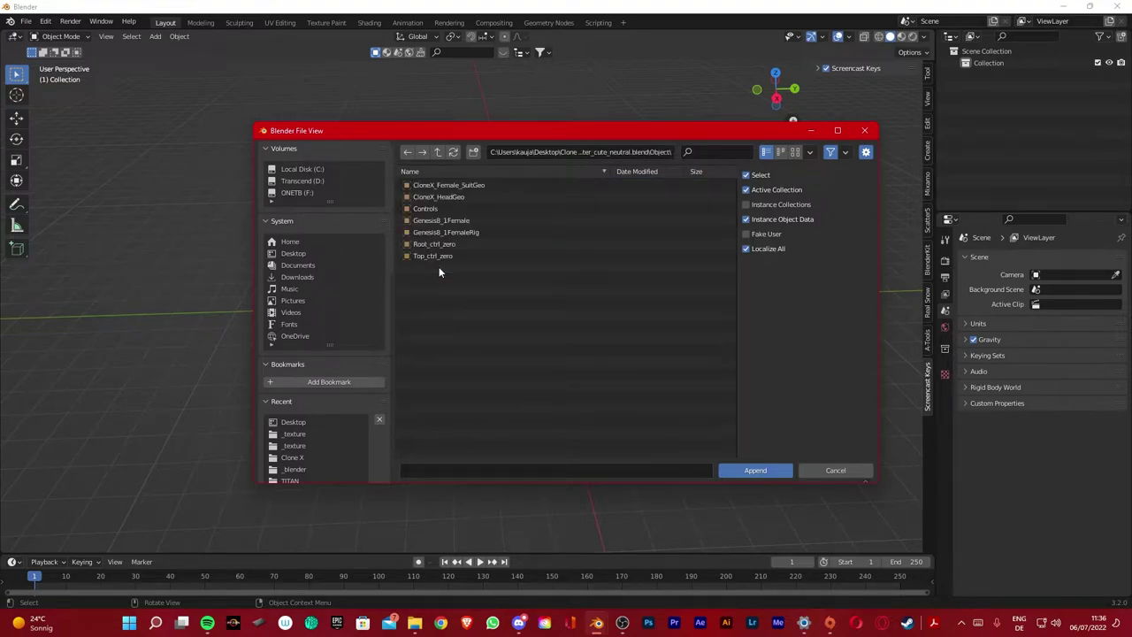
left_click_drag(463, 324, 471, 211)
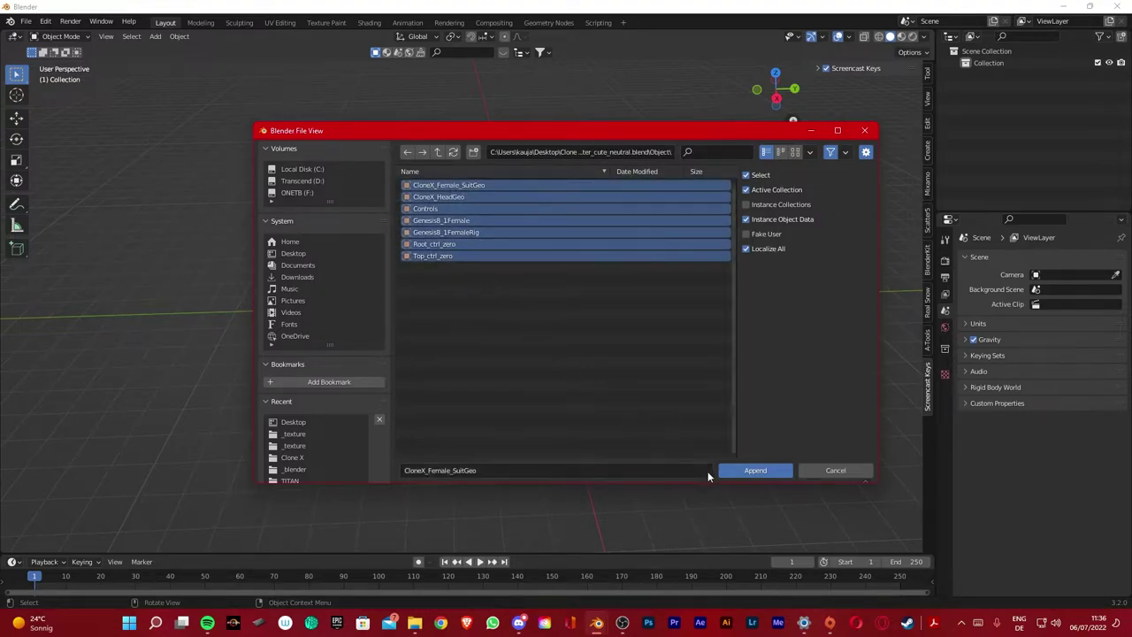
left_click(750, 471)
middle_click_drag(534, 257, 416, 306)
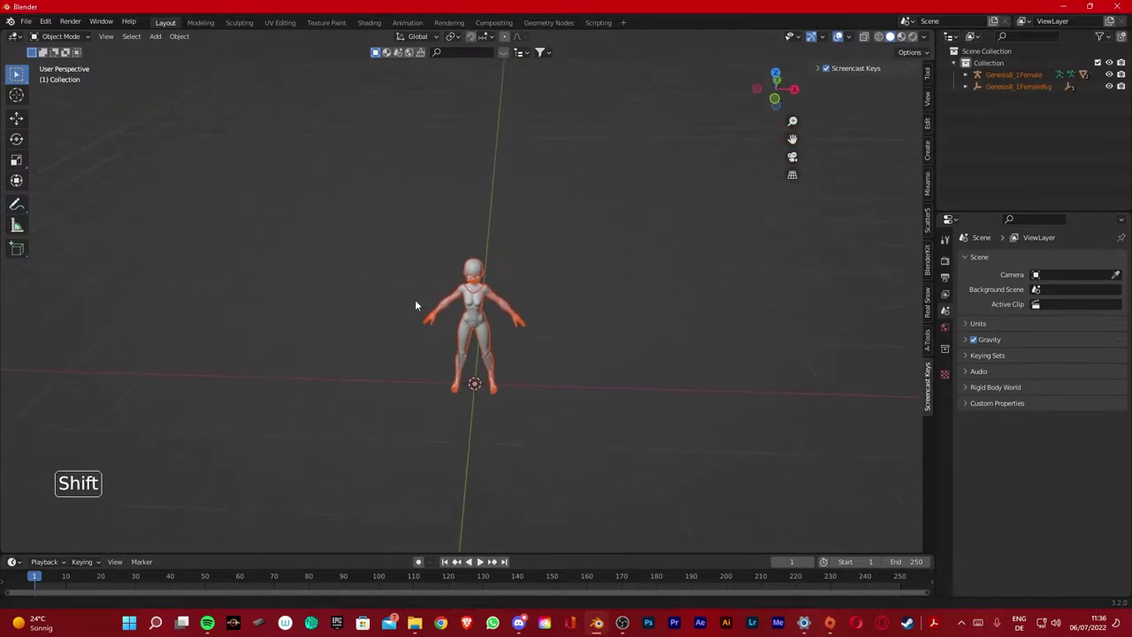
In the Outliner, rename the Genesis8_1Female object to 'MAIN RIG'
scroll(531, 318, "up", 3)
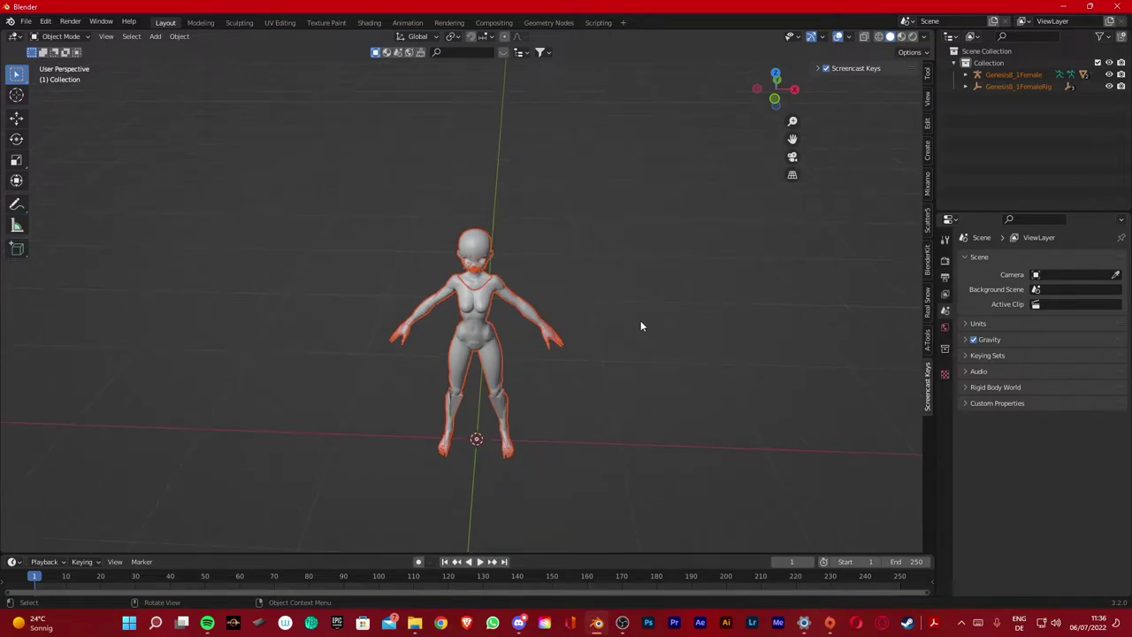
left_click(1011, 76)
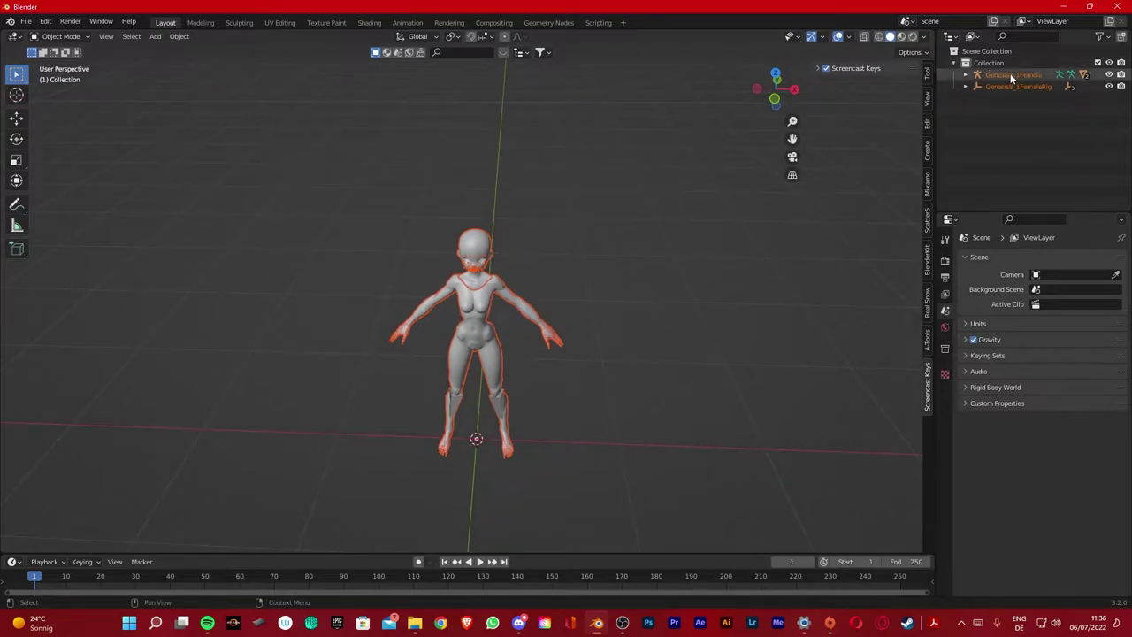
double_click(1024, 77)
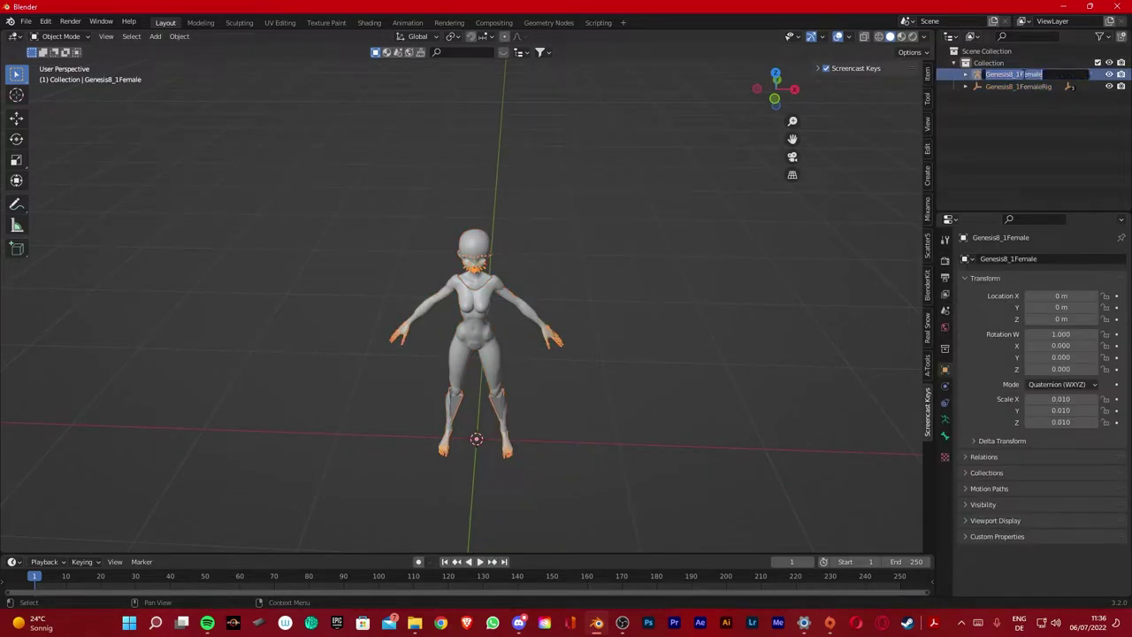
type("MAIN")
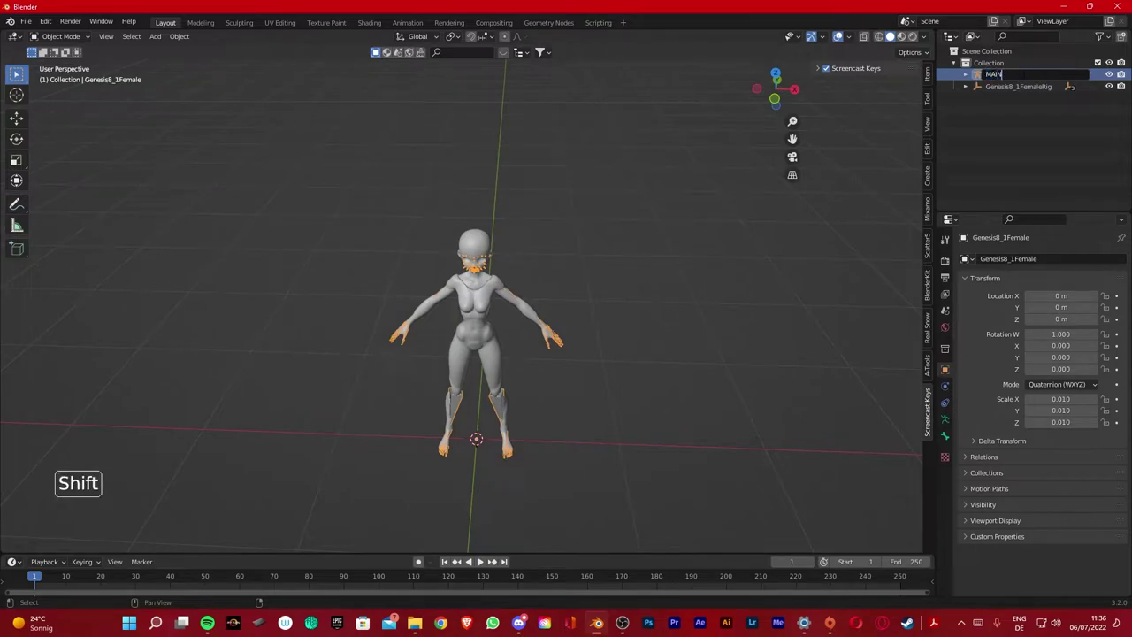
type(" RIG")
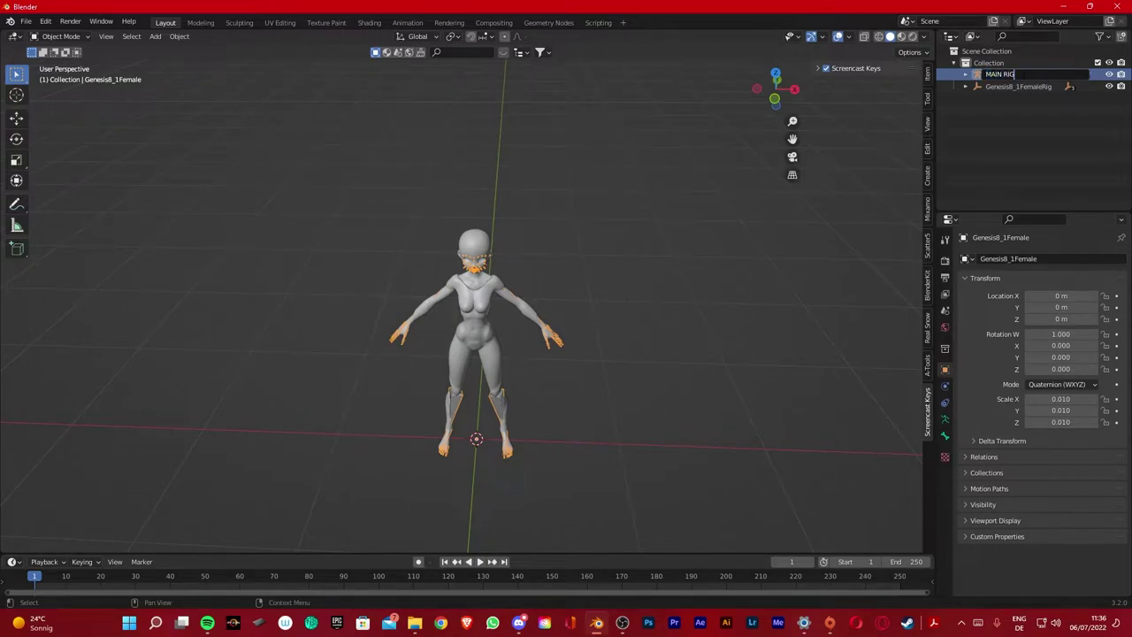
key("Return")
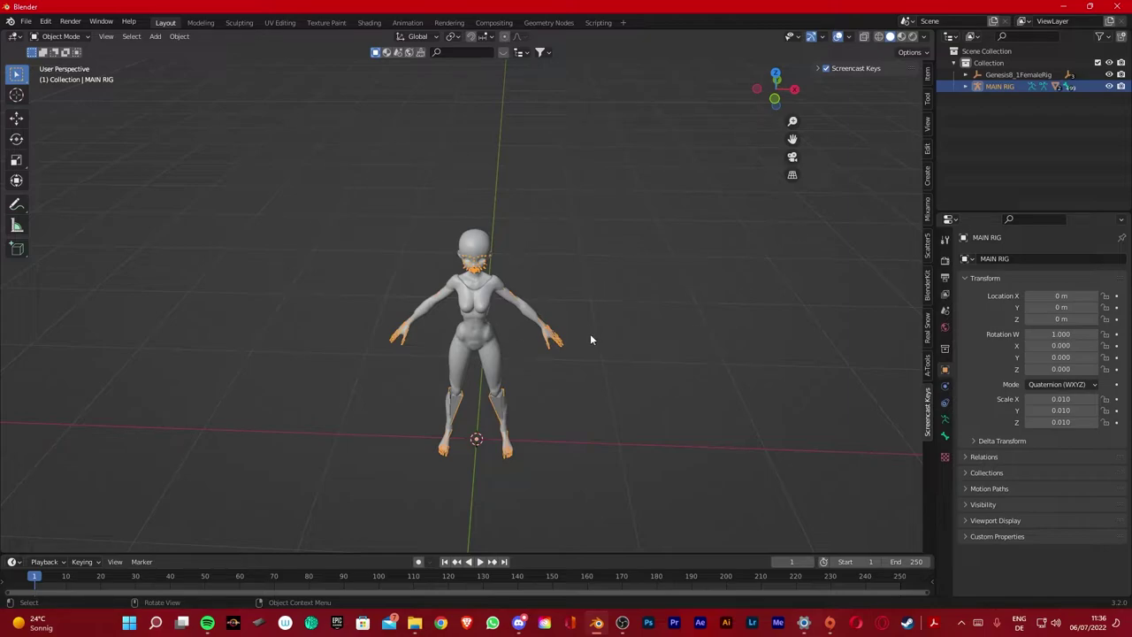
scroll(474, 270, "up", 3)
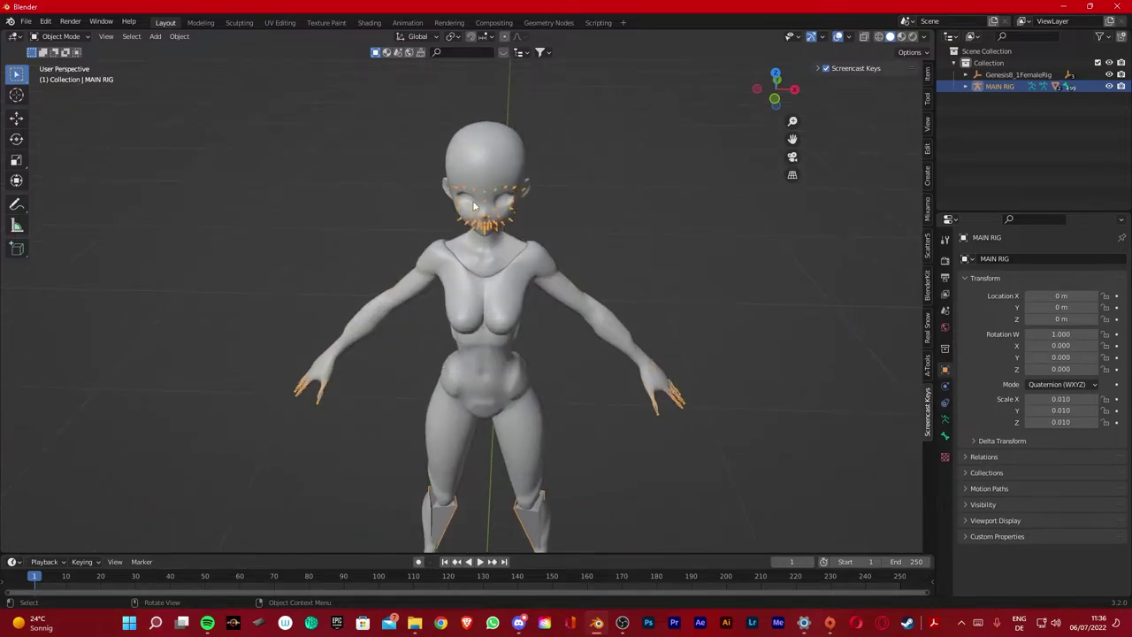
scroll(586, 318, "down", 3)
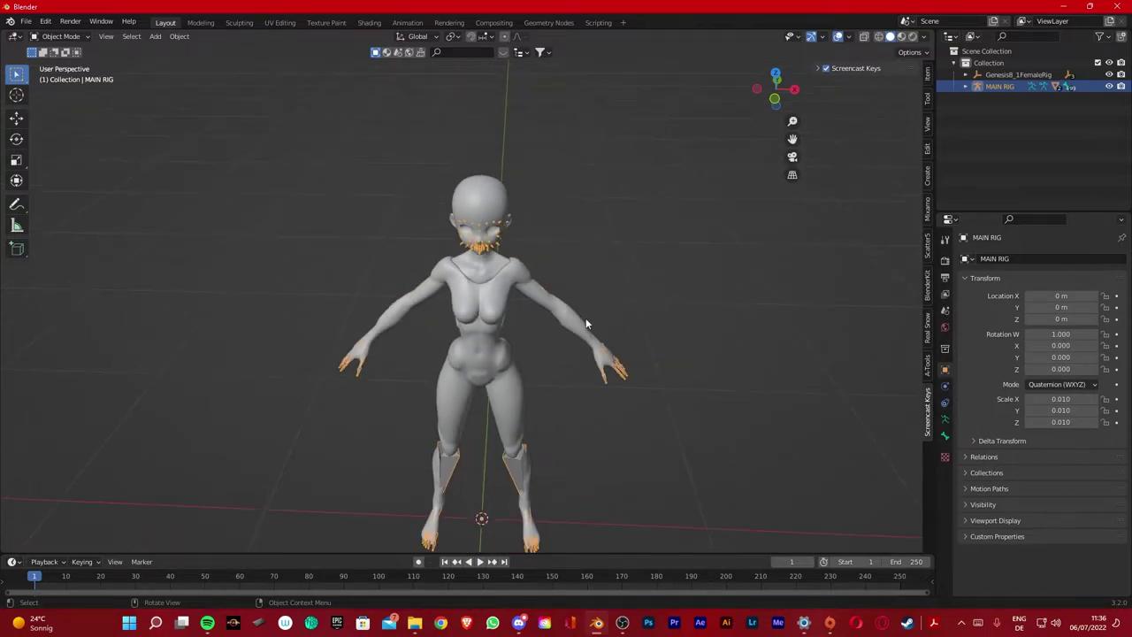
Start another Append and climb back up to the Clone X folder
left_click(26, 22)
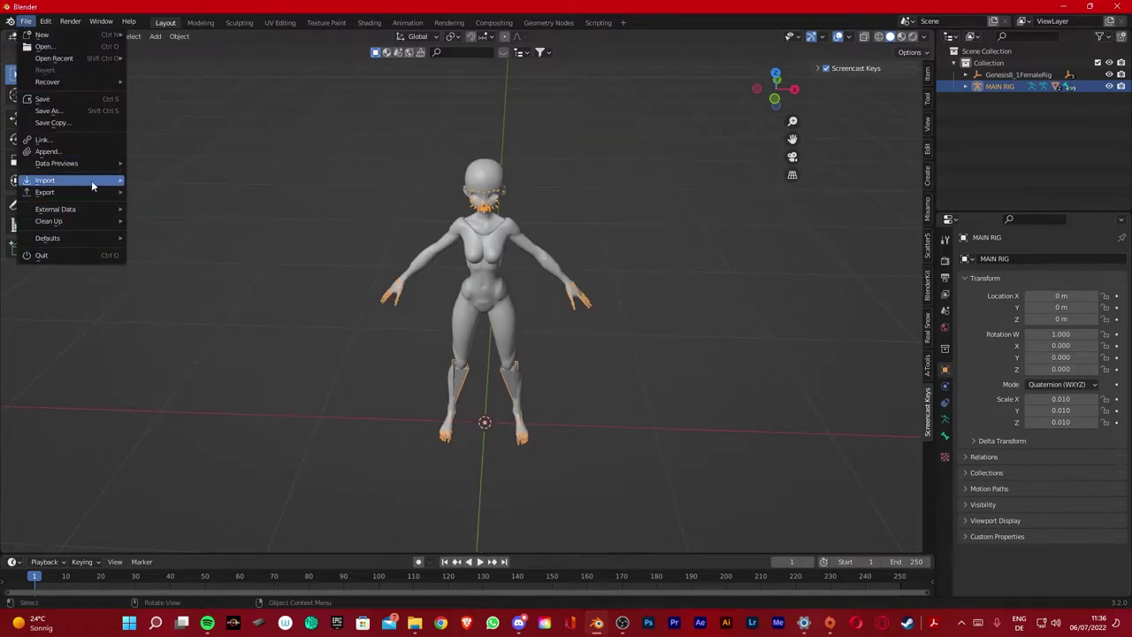
mouse_move(91, 180)
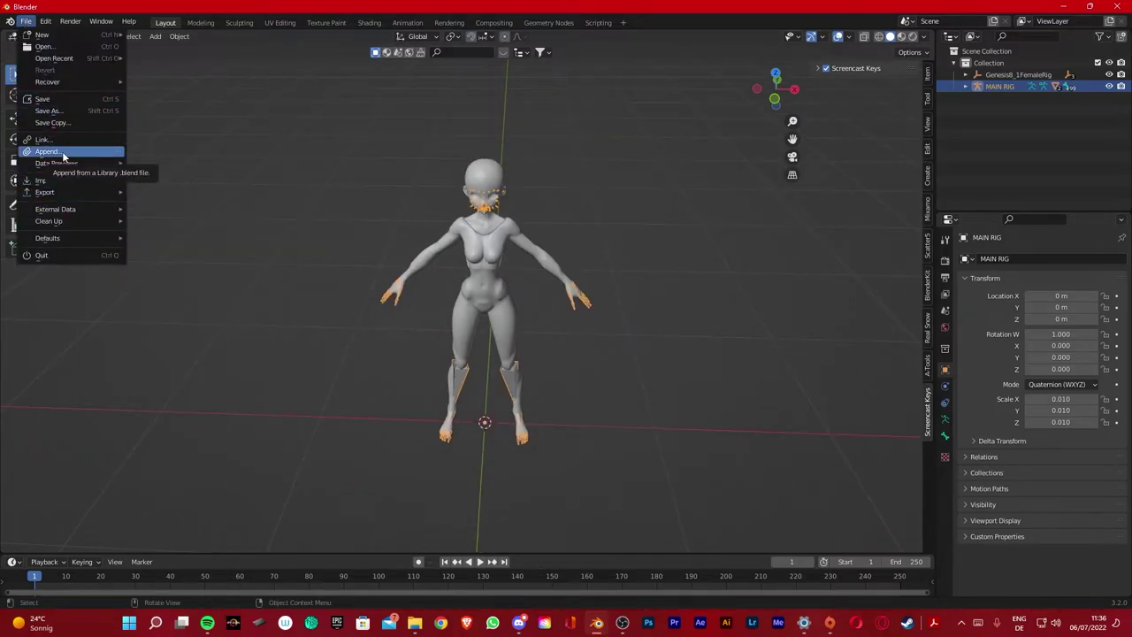
left_click(78, 150)
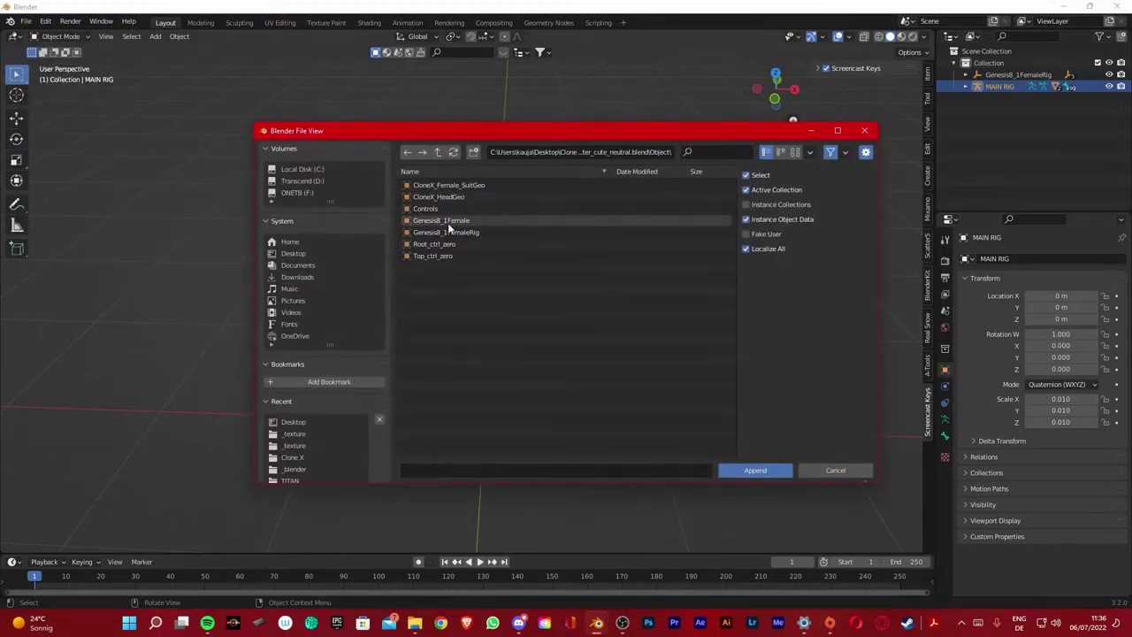
left_click(439, 152)
left_click(439, 152)
left_click(438, 151)
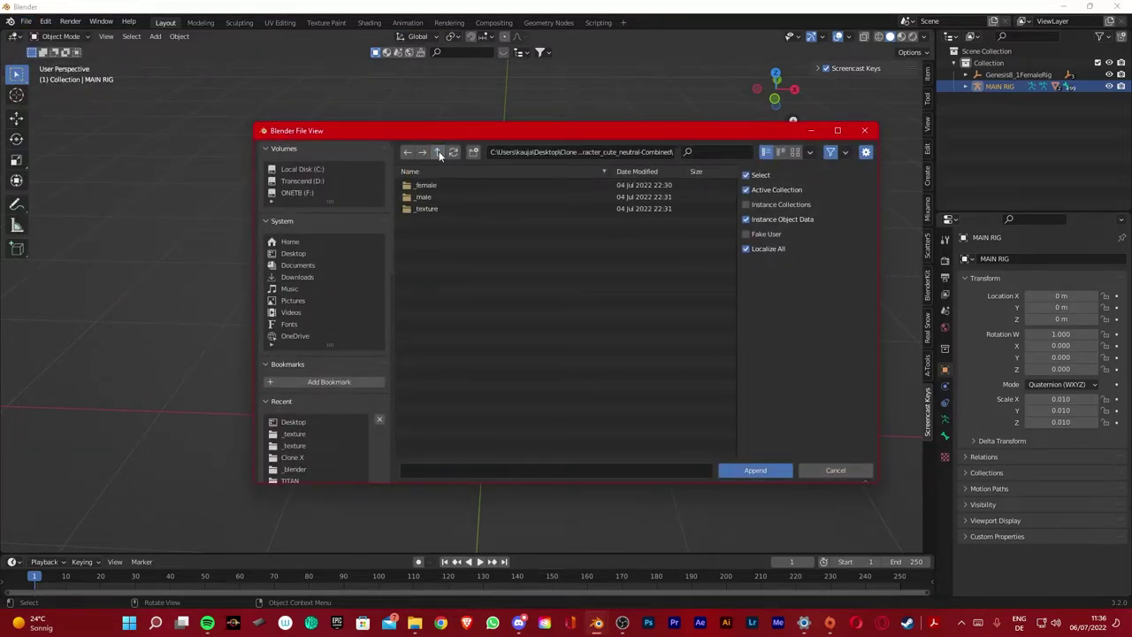
left_click(439, 151)
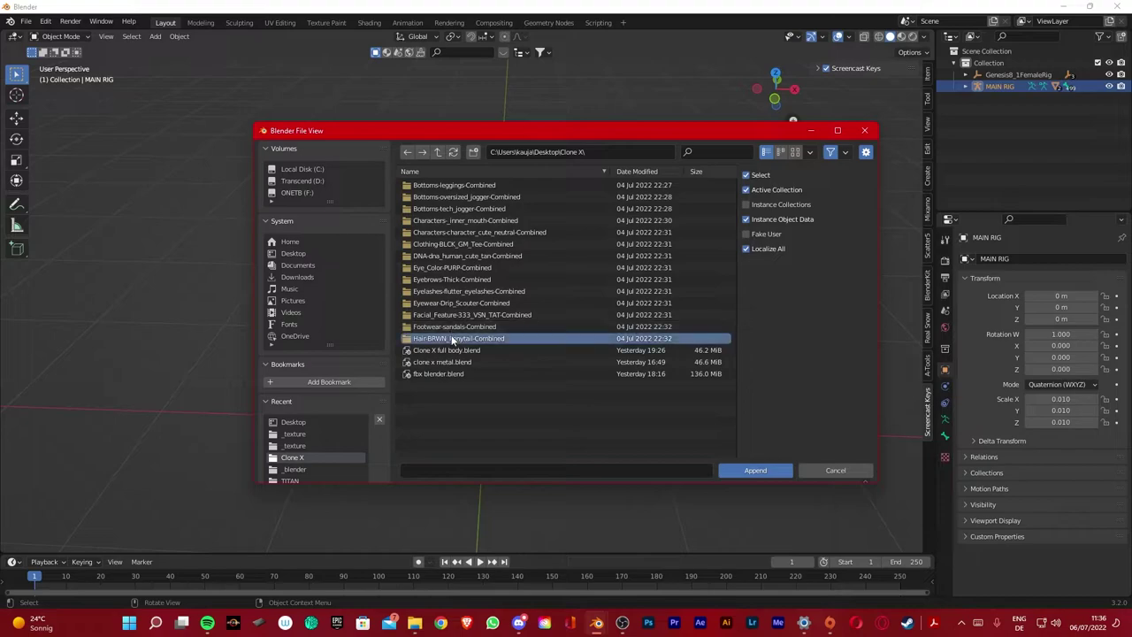
Append all eight objects from Hair-BRWN_Ponytail-Combined/_female/_blender/f_rigged_brwn_ponytail.blend
double_click(451, 338)
double_click(457, 185)
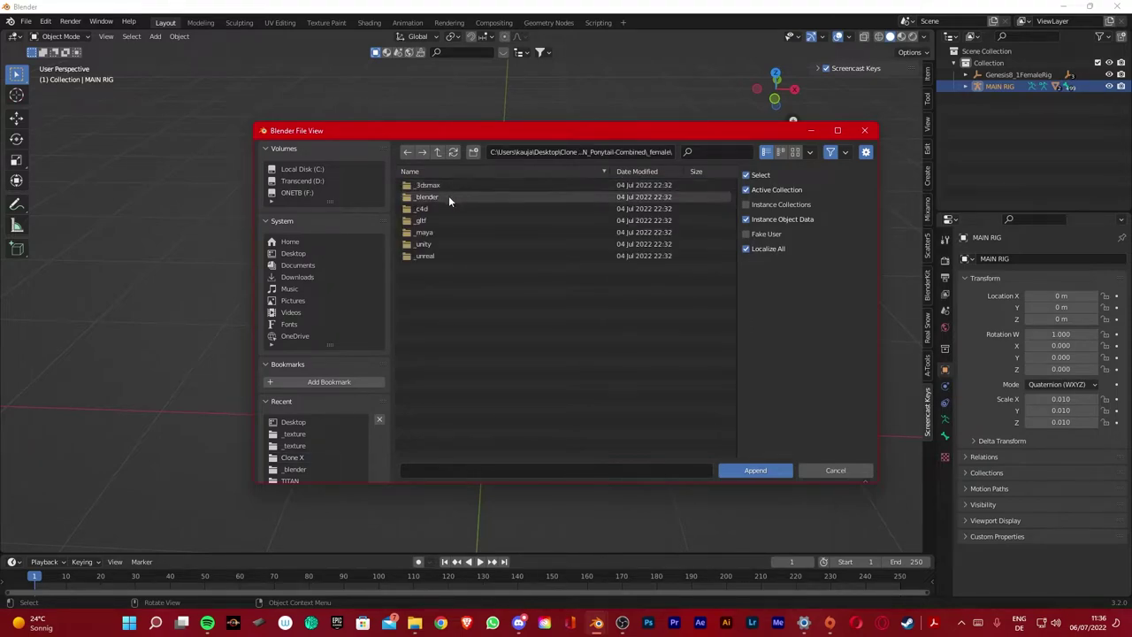
double_click(449, 196)
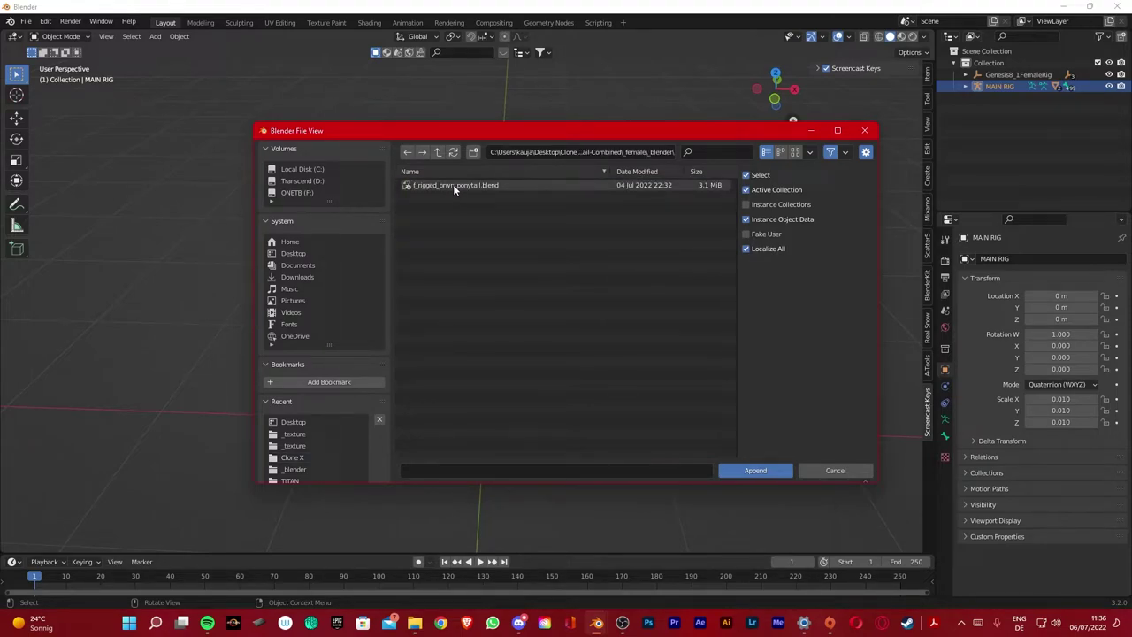
double_click(453, 184)
double_click(437, 267)
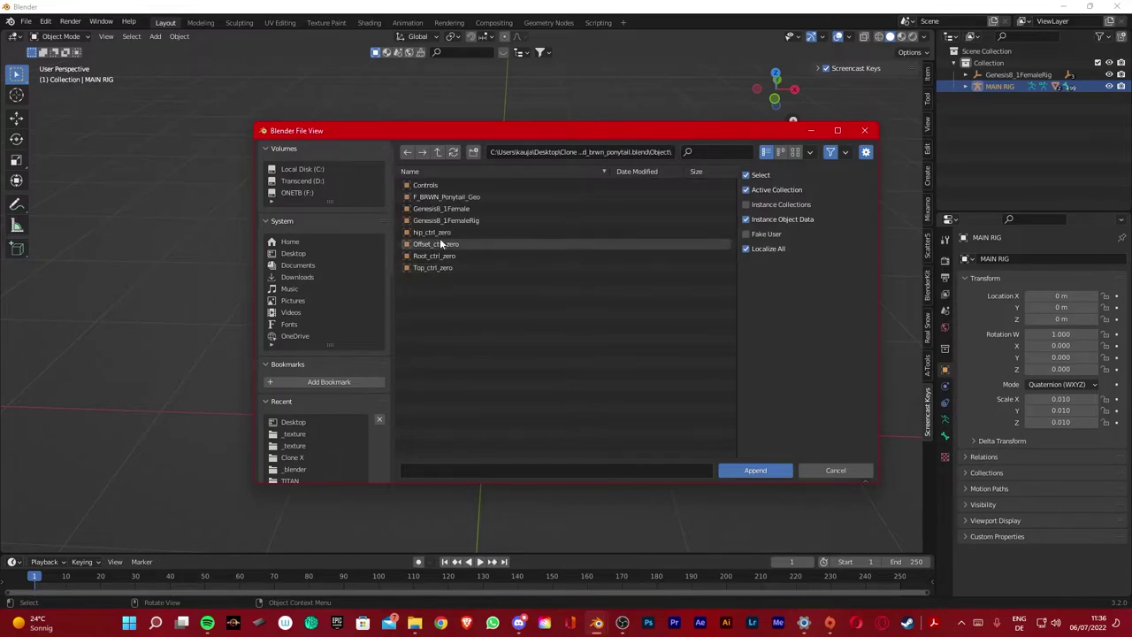
left_click_drag(443, 309, 436, 189)
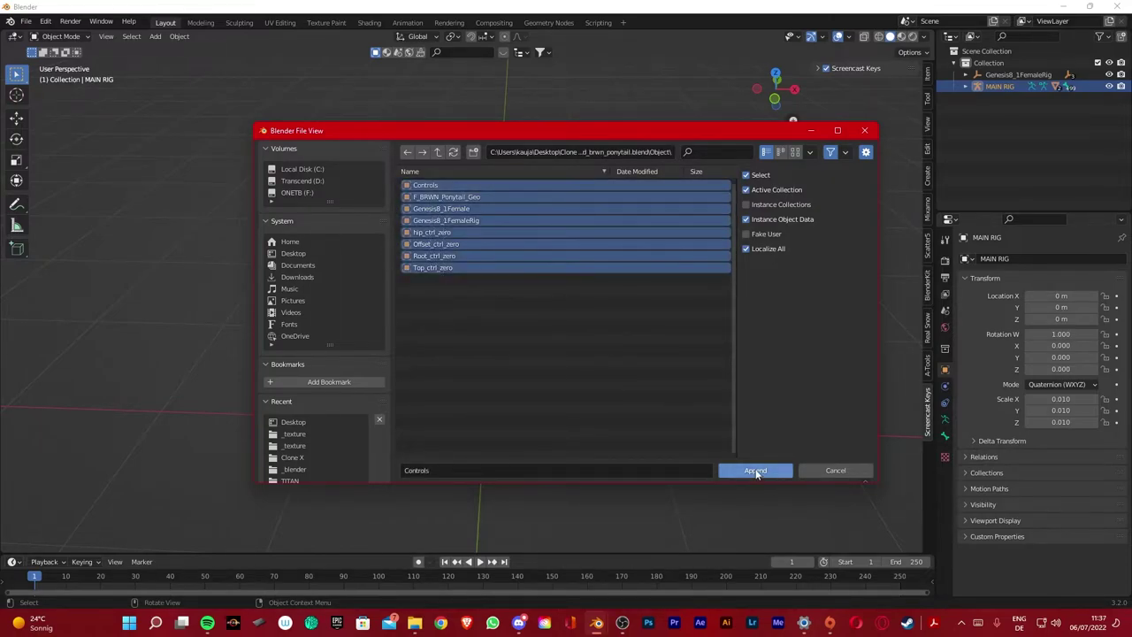
left_click(756, 470)
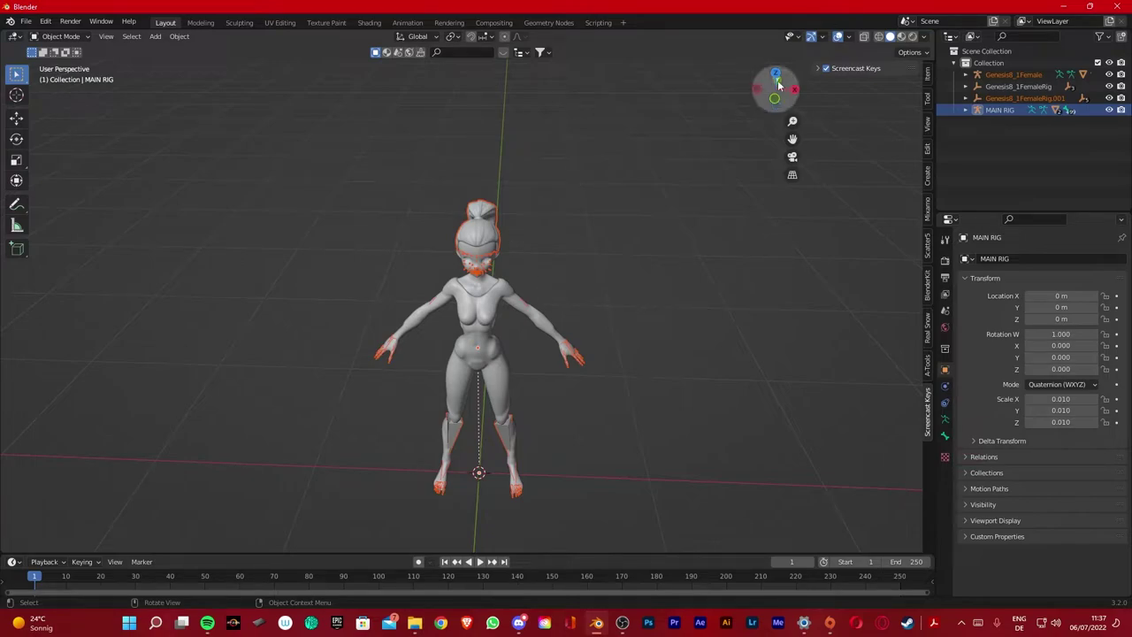
Switch viewport shading to Material Preview, briefly trying Rendered
left_click(902, 37)
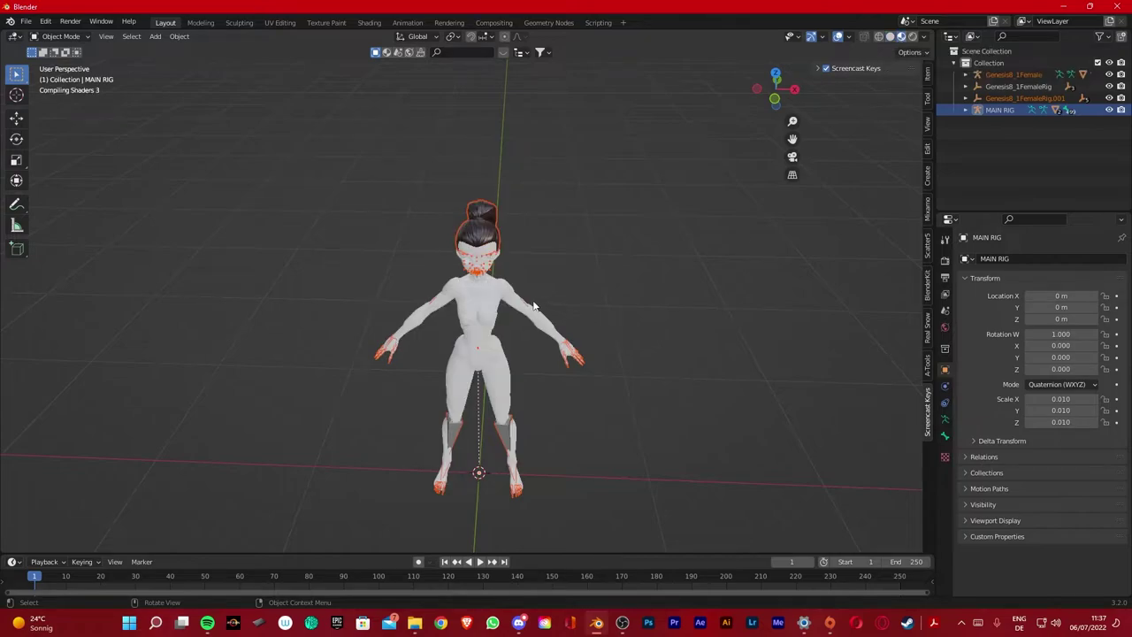
middle_click_drag(511, 304, 433, 298)
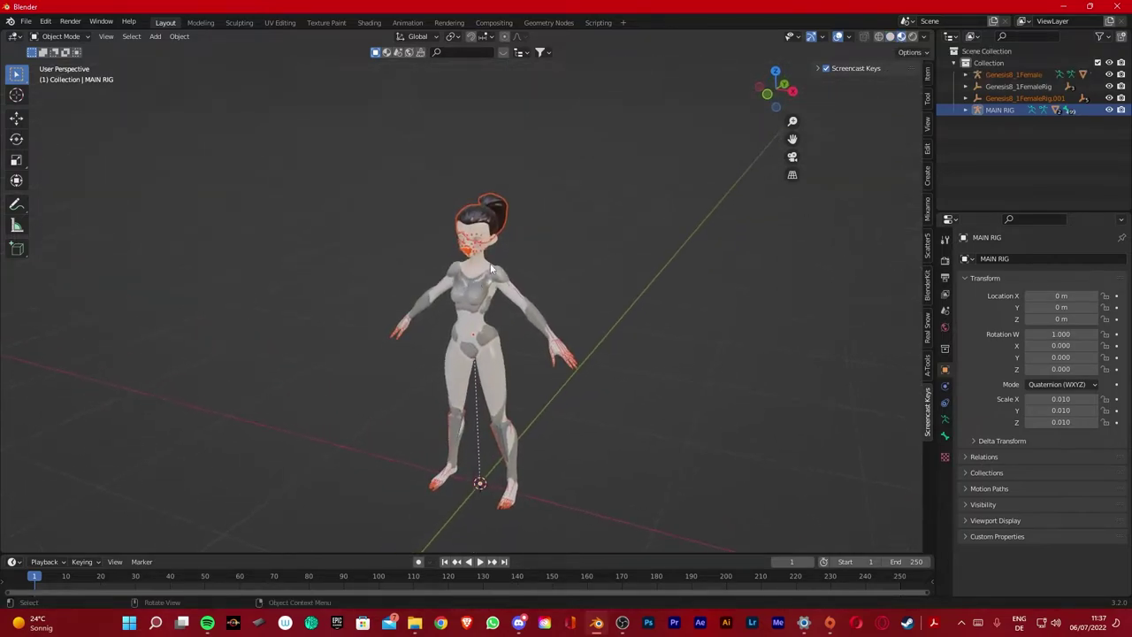
left_click(912, 37)
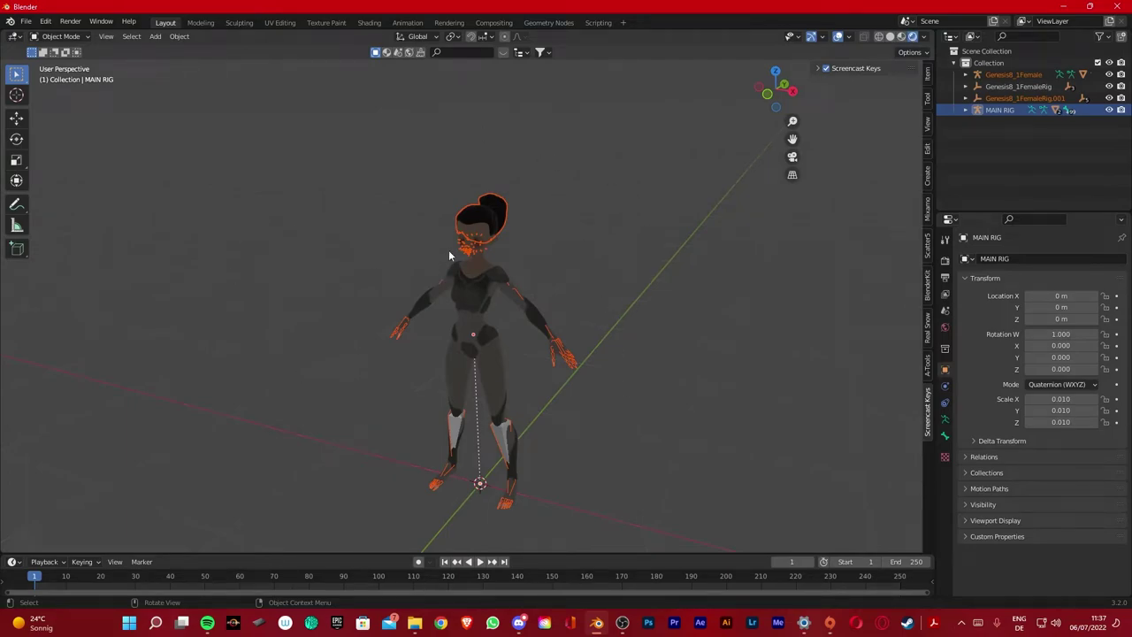
left_click(901, 37)
scroll(457, 285, "up", 5)
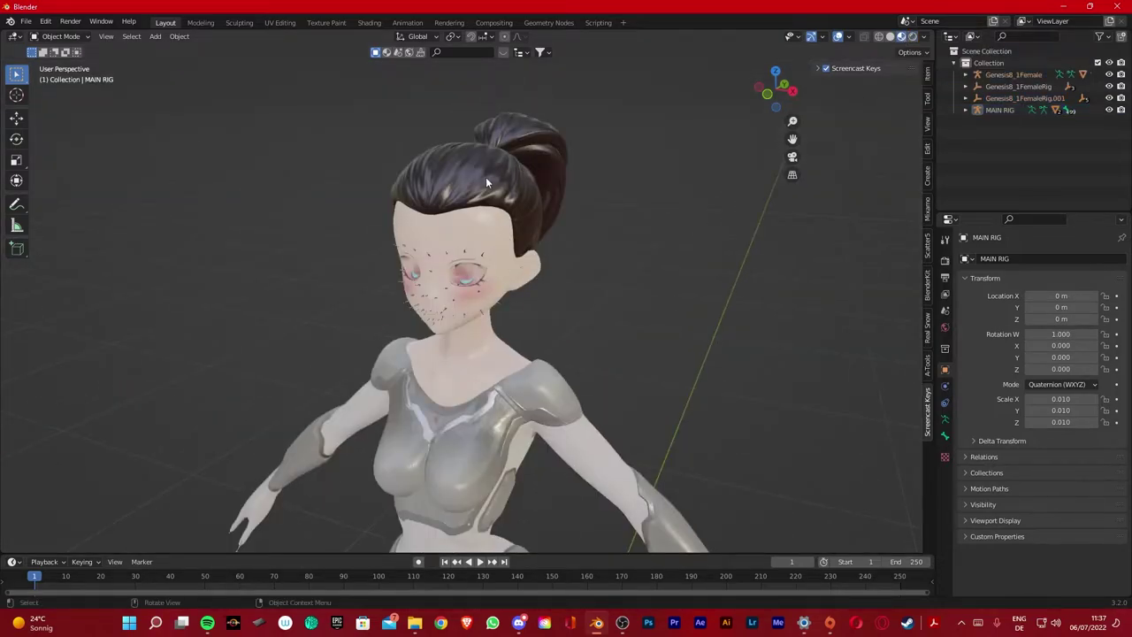
Click through the hair and head meshes, then select MAIN RIG via its face bones
left_click(486, 181)
left_click(460, 234)
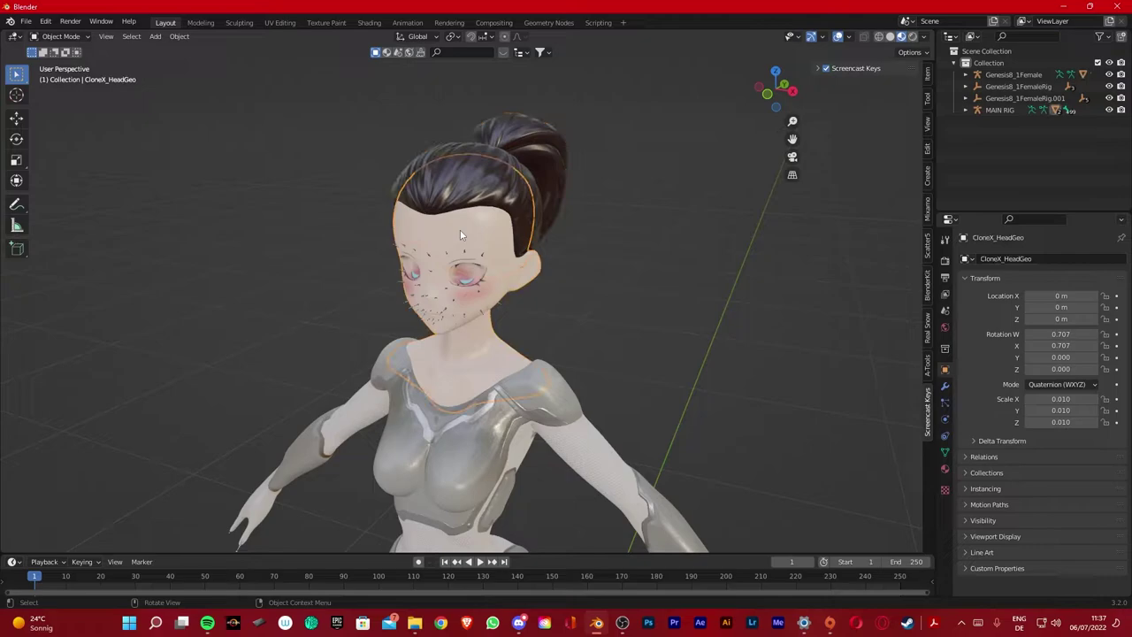
left_click(670, 267)
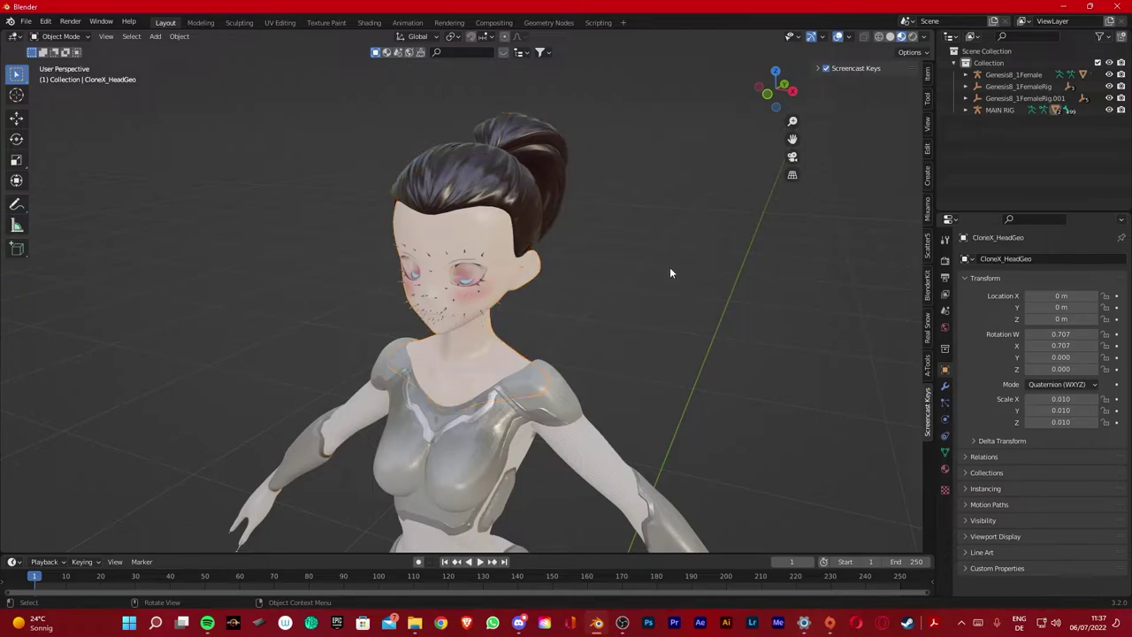
left_click(428, 255)
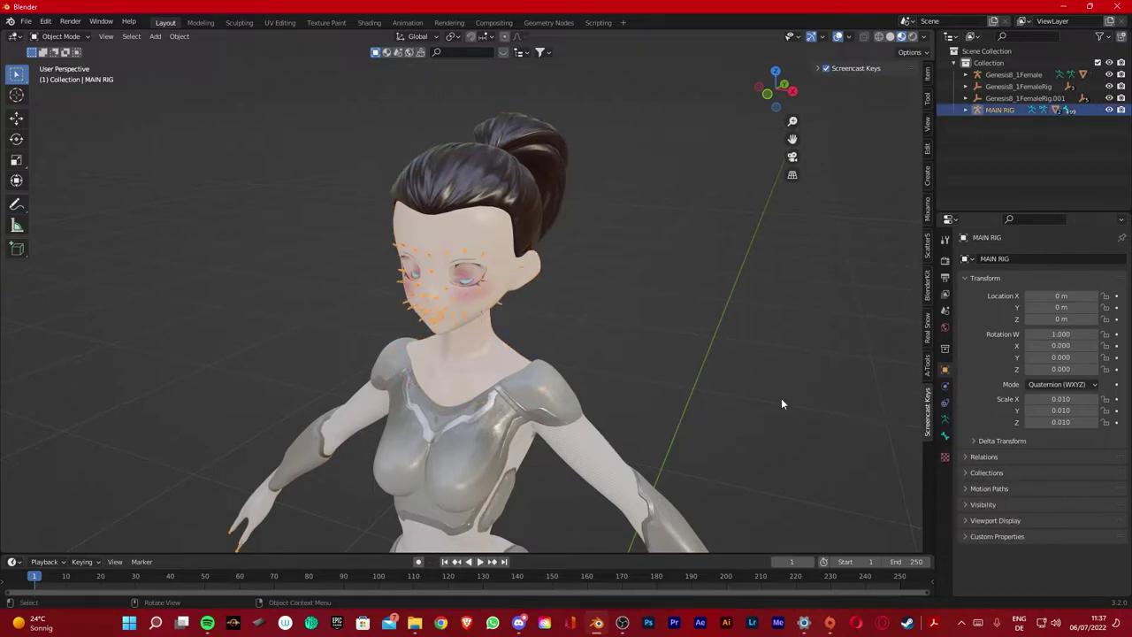
Tick In Front under the armature's Viewport Display so bones show through the mesh
left_click(947, 422)
left_click(970, 432)
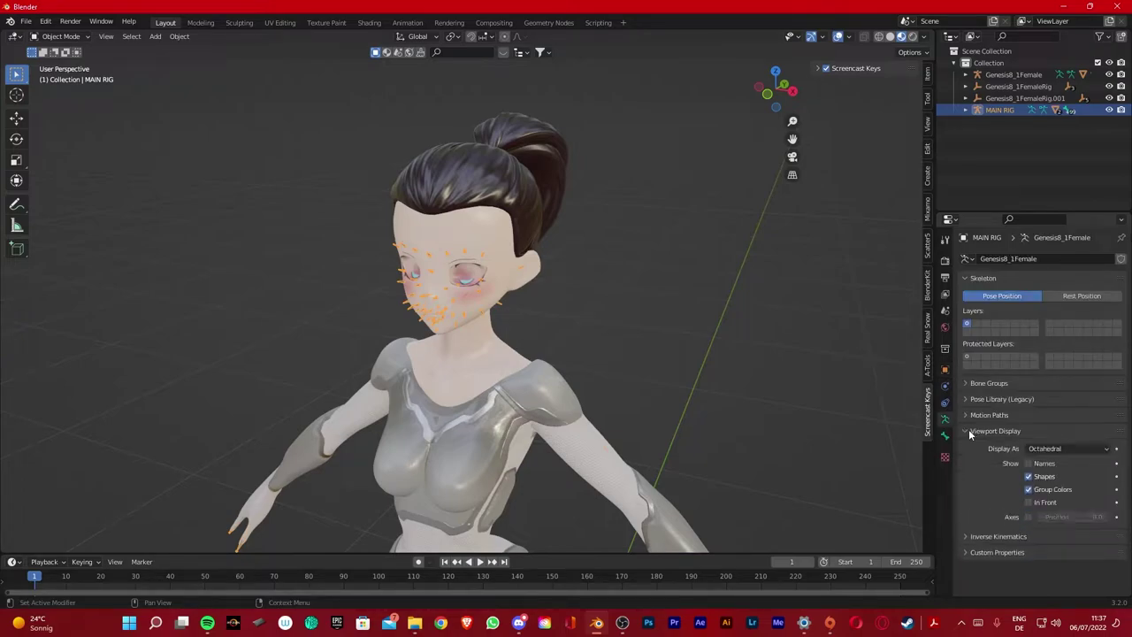
left_click(1028, 503)
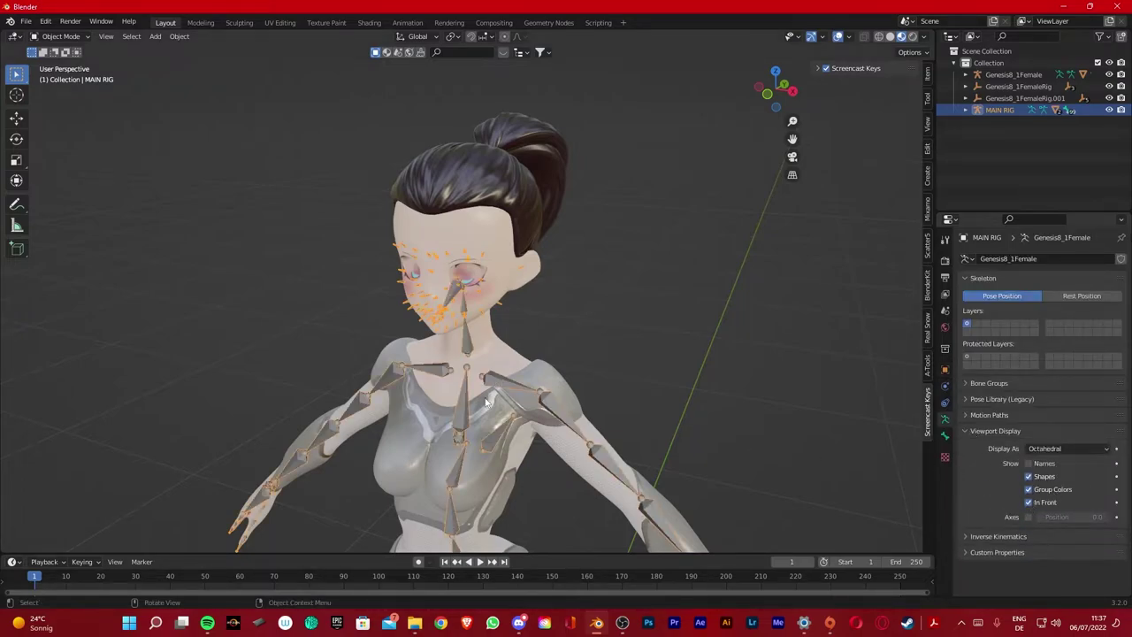
scroll(486, 403, "down", 6)
scroll(504, 411, "up", 2)
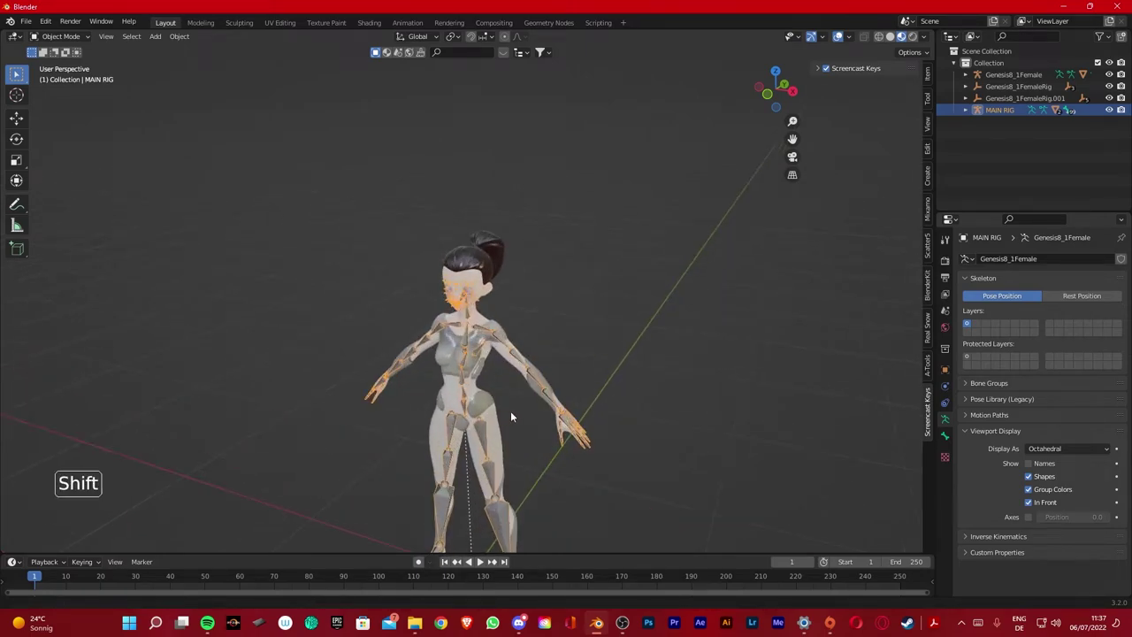
middle_click_drag(511, 410, 543, 315, "shift")
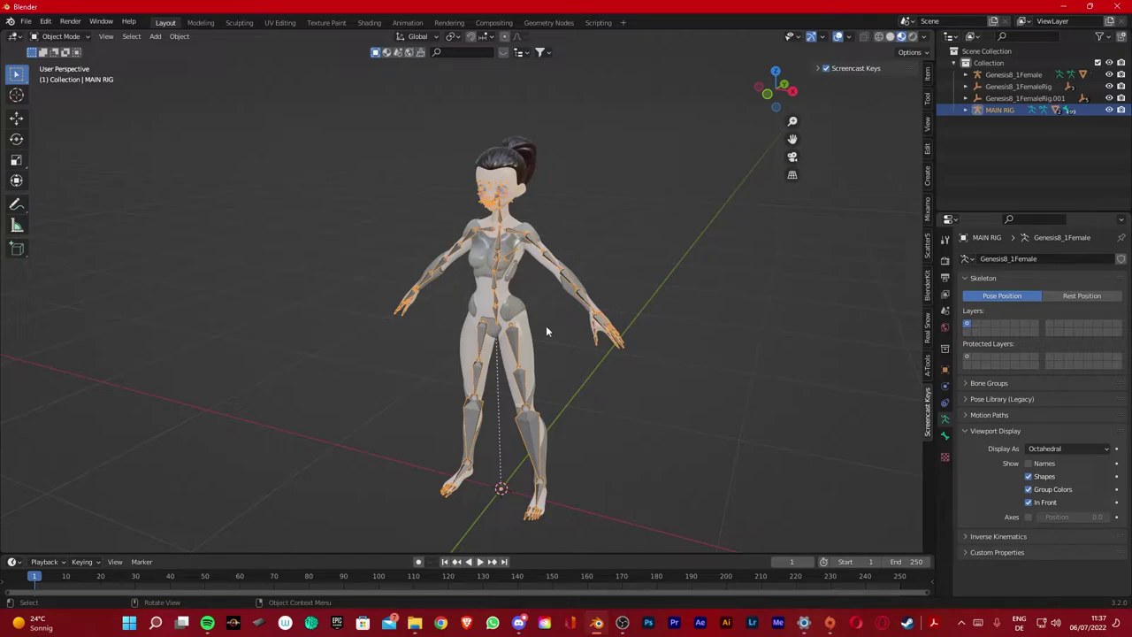
middle_click_drag(545, 325, 600, 319)
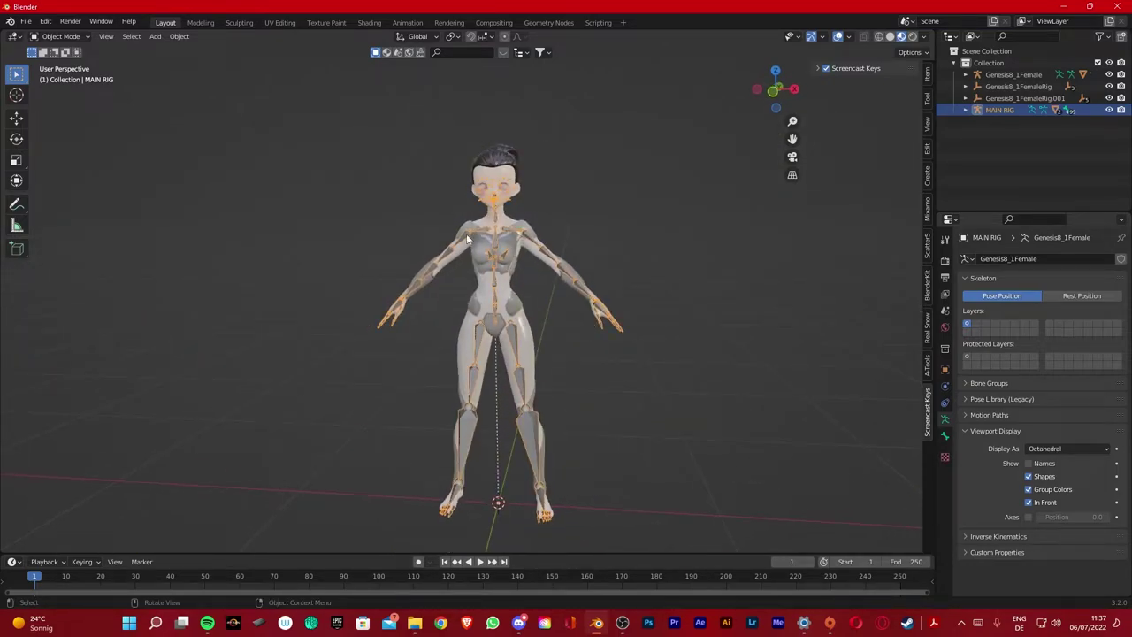
Enter Pose Mode and test-rotate the left shin bone, then cancel
left_click(70, 35)
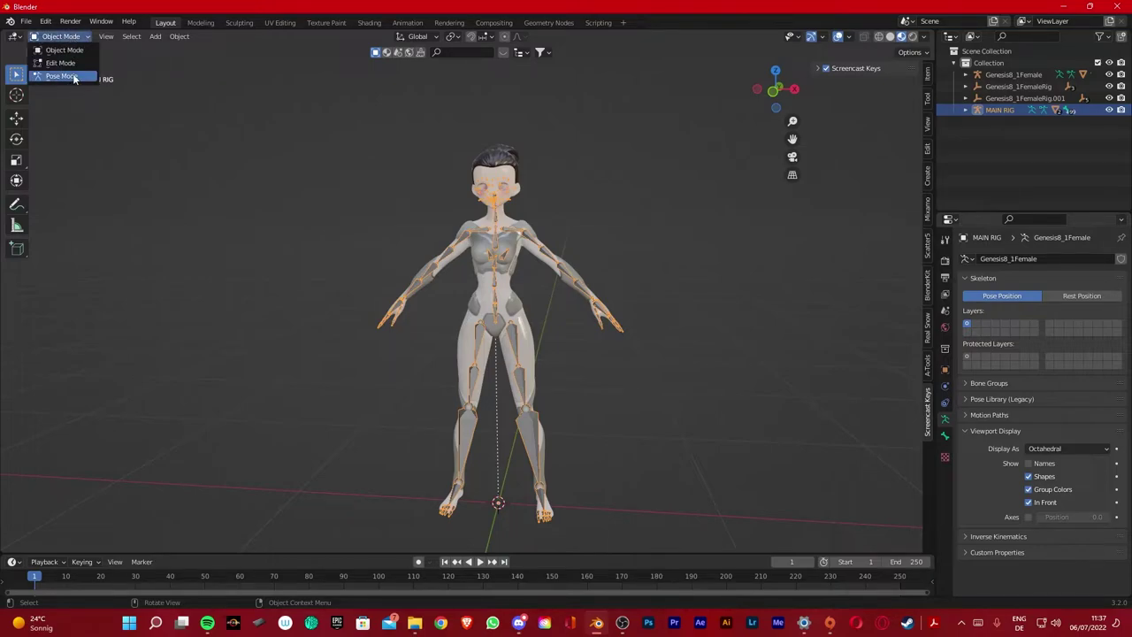
left_click(72, 75)
left_click(532, 446)
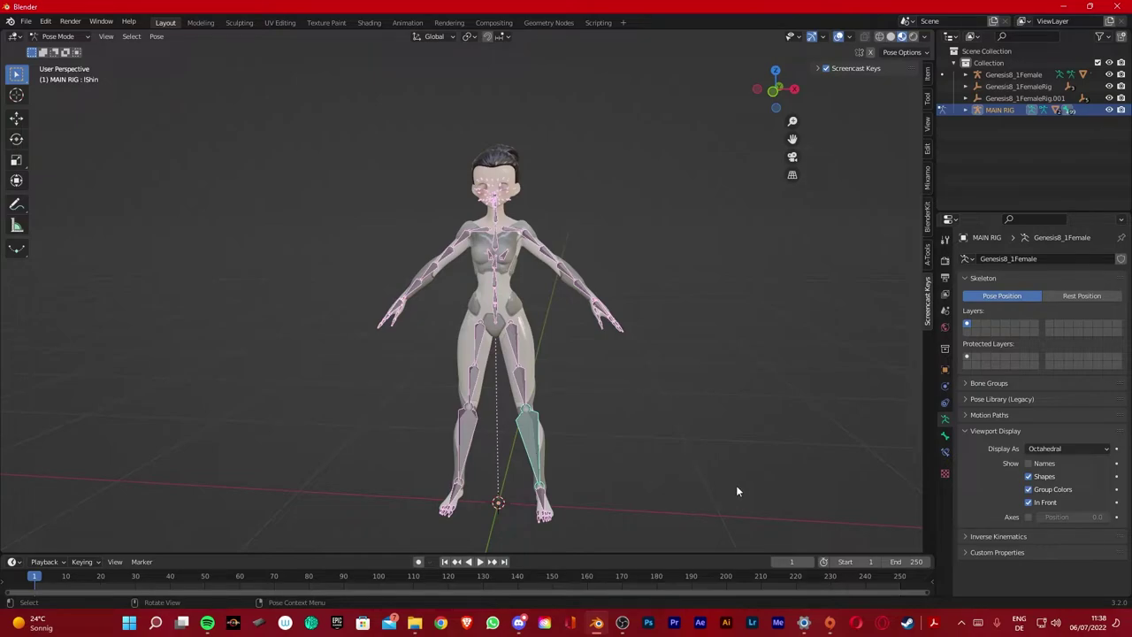
key("r")
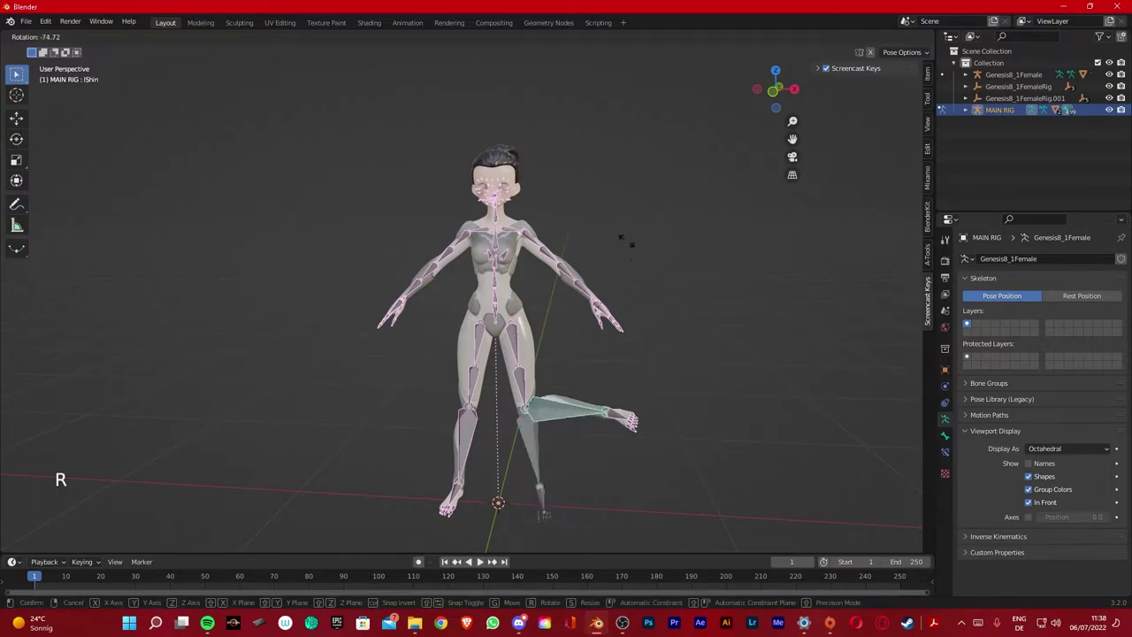
right_click(622, 329)
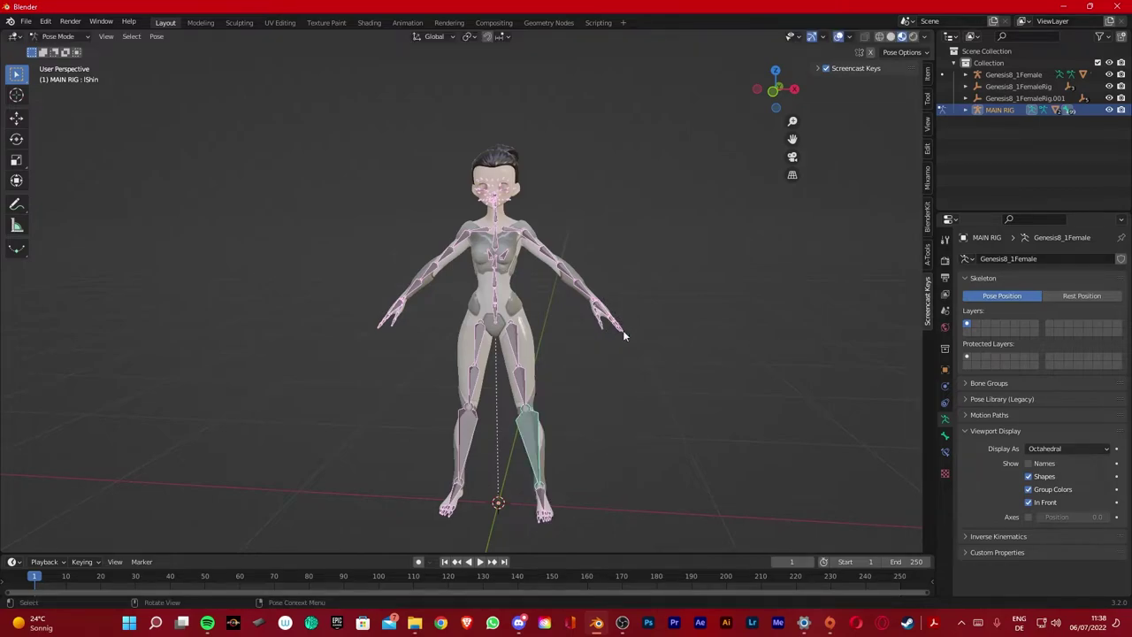
Test-rotate the lower neck bone, undo it, and orbit to a near-front view
left_click(497, 221)
key("r")
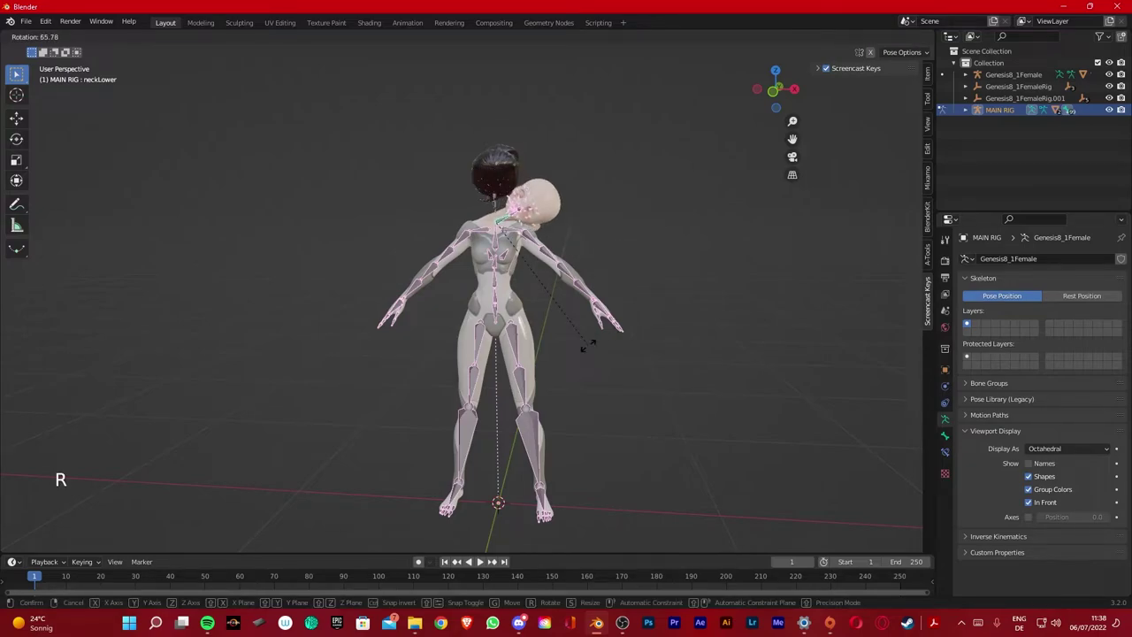
left_click(530, 354)
scroll(516, 138, "up", 5)
middle_click_drag(516, 138, 518, 403, "shift")
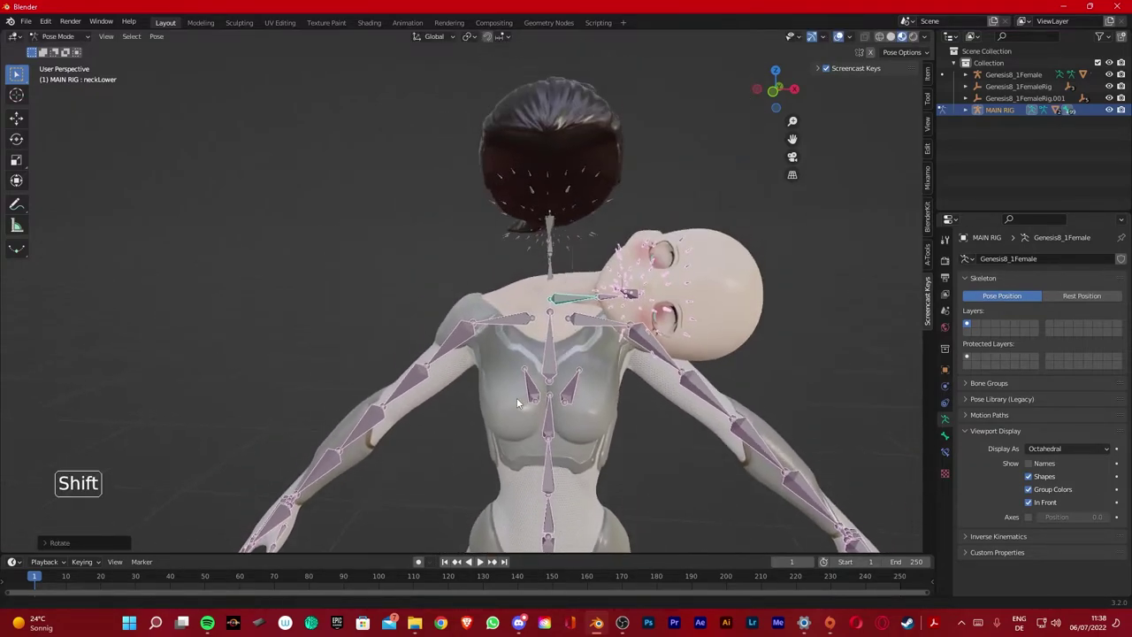
scroll(518, 403, "up", 4)
scroll(632, 198, "down", 6)
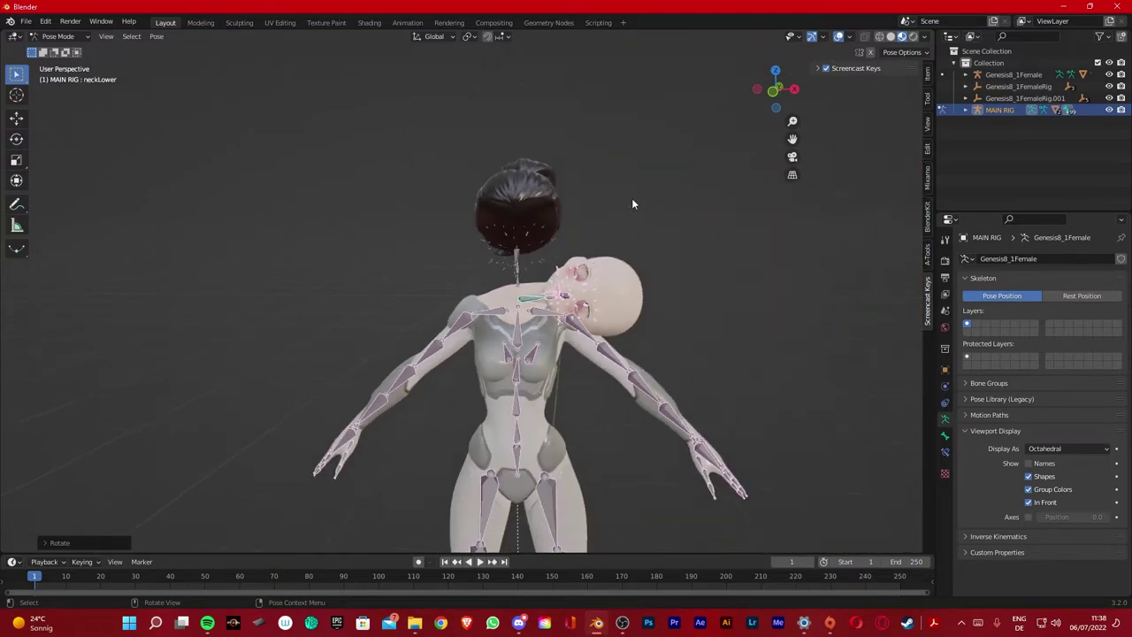
key("ctrl+z")
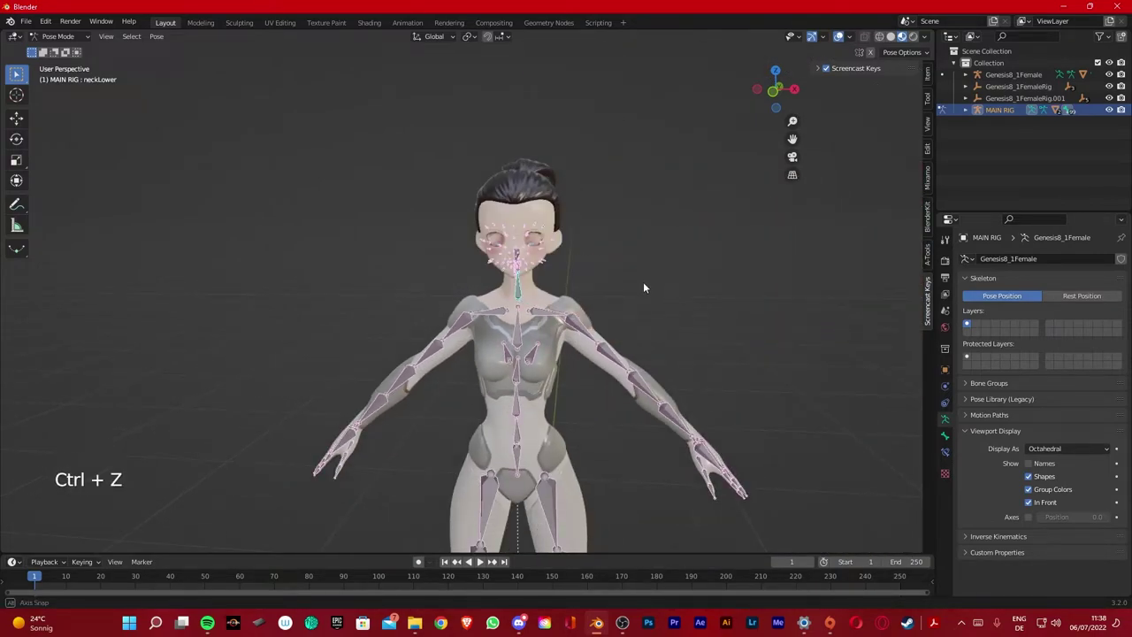
middle_click_drag(643, 288, 534, 270)
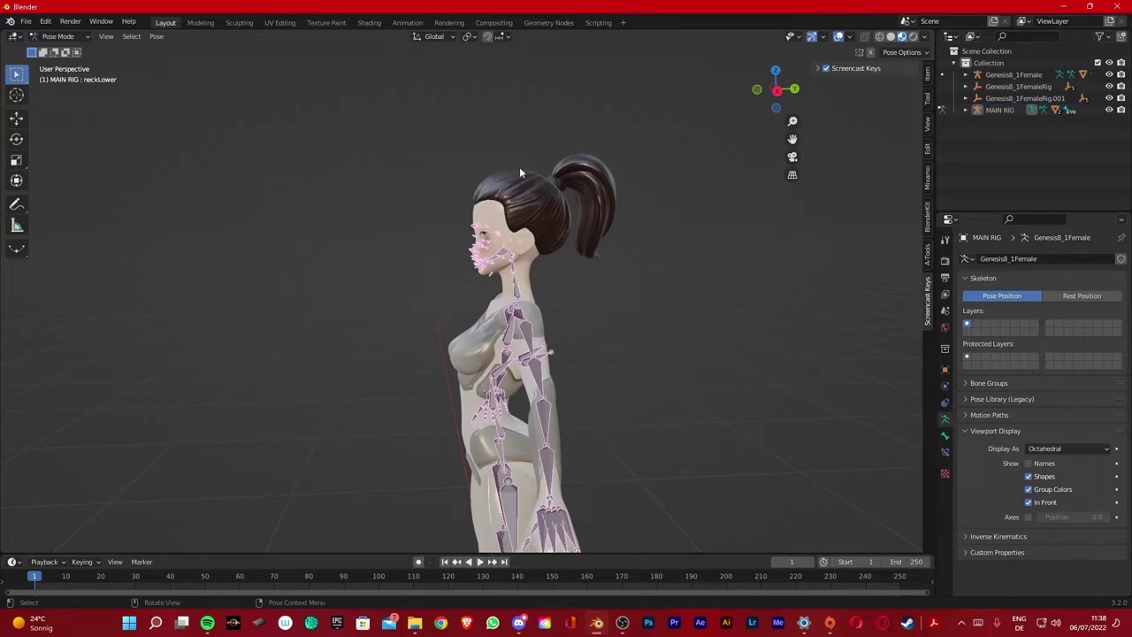
middle_click_drag(531, 265, 568, 276)
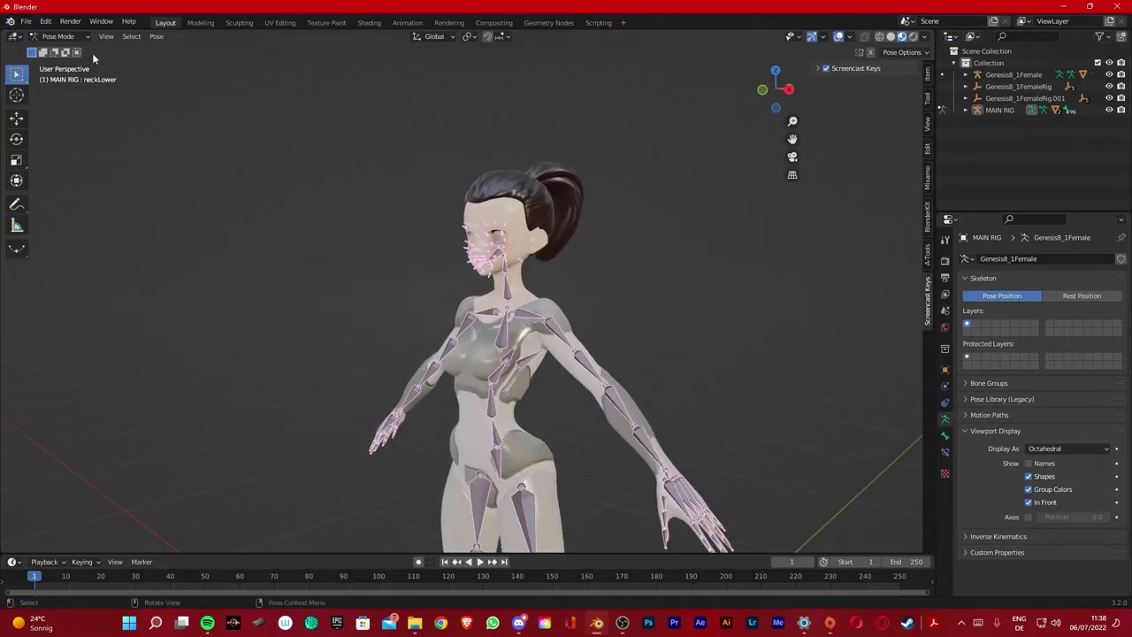
left_click(70, 37)
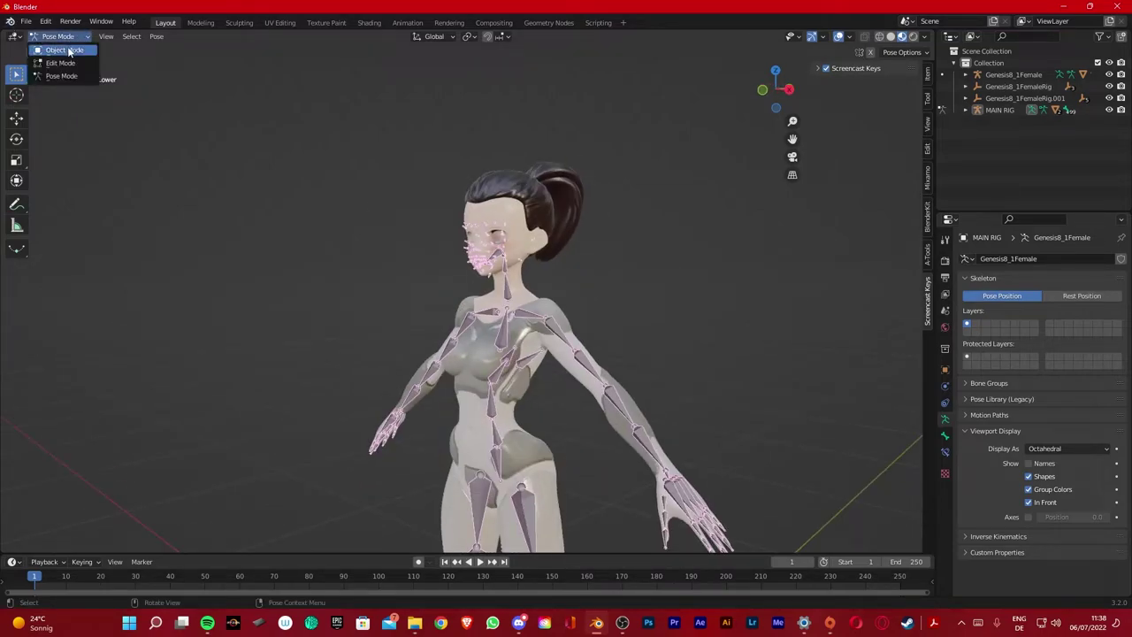
Return to Object Mode and turn off In Front for the rig's bones
left_click(69, 50)
scroll(444, 290, "down", 2)
left_click(1029, 503)
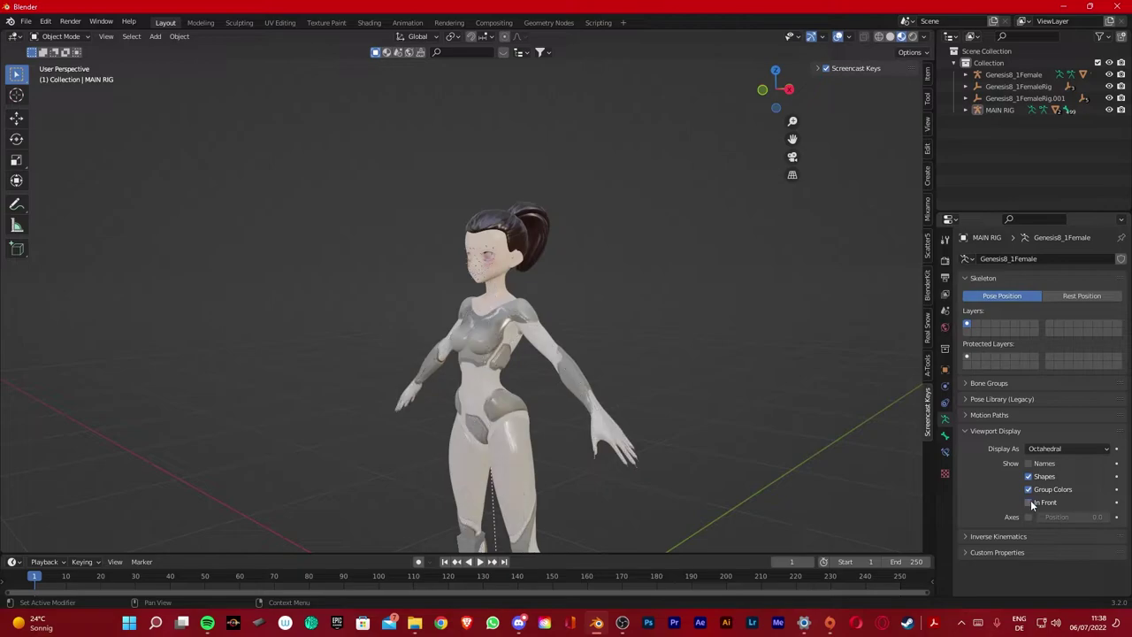
middle_click_drag(637, 340, 484, 365)
Point the ponytail's Armature modifier at MAIN RIG and bring up the clear-parent options
left_click(515, 239)
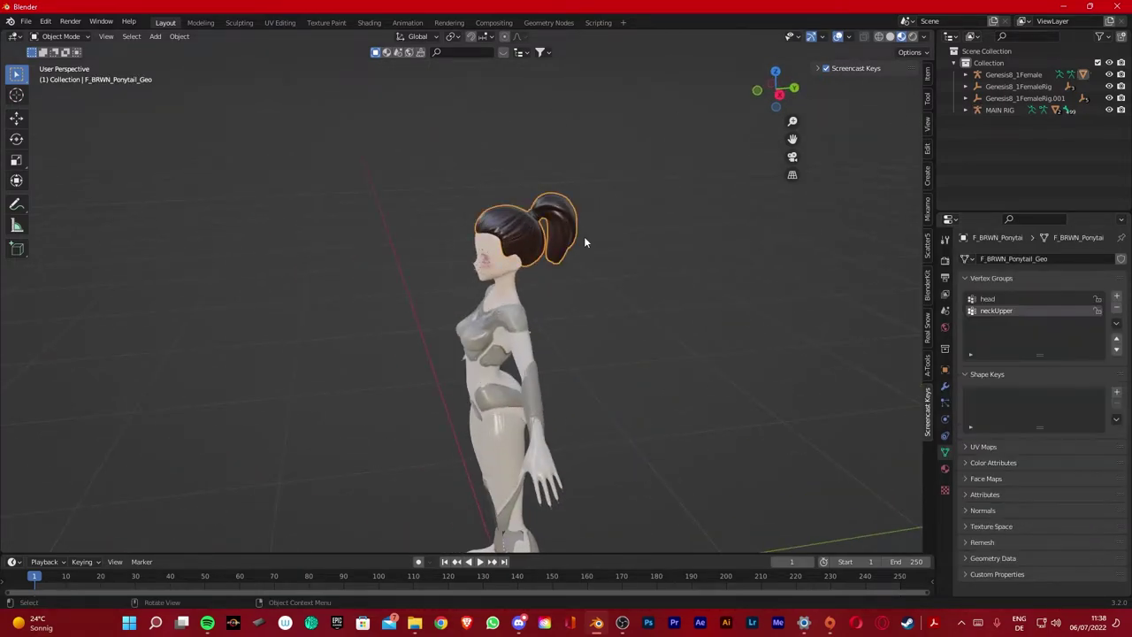
left_click(947, 387)
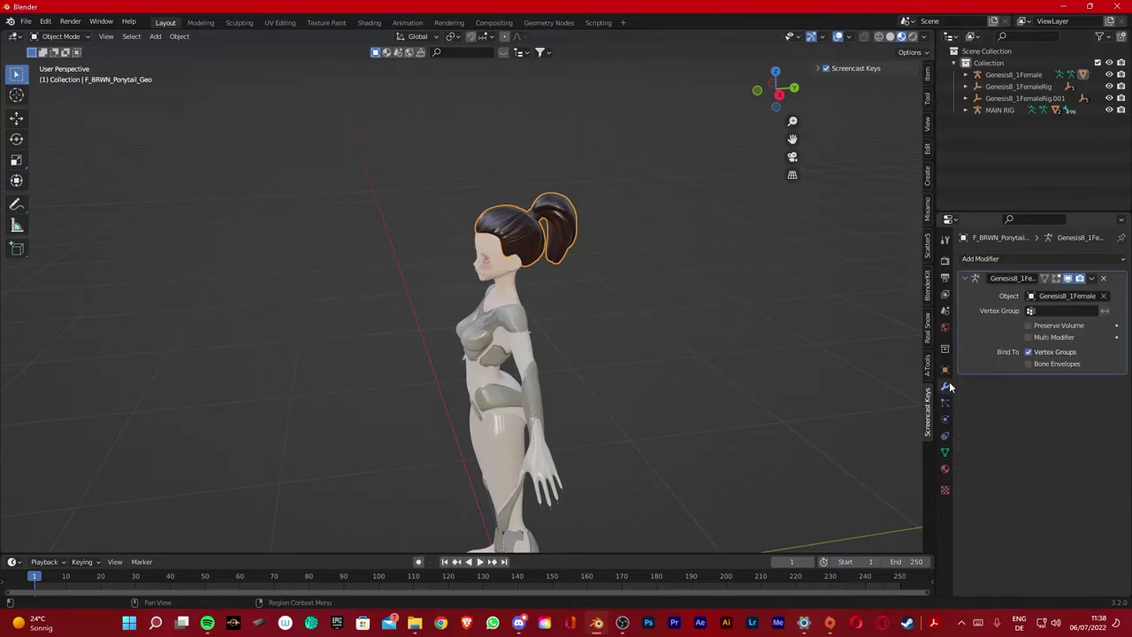
left_click(1065, 296)
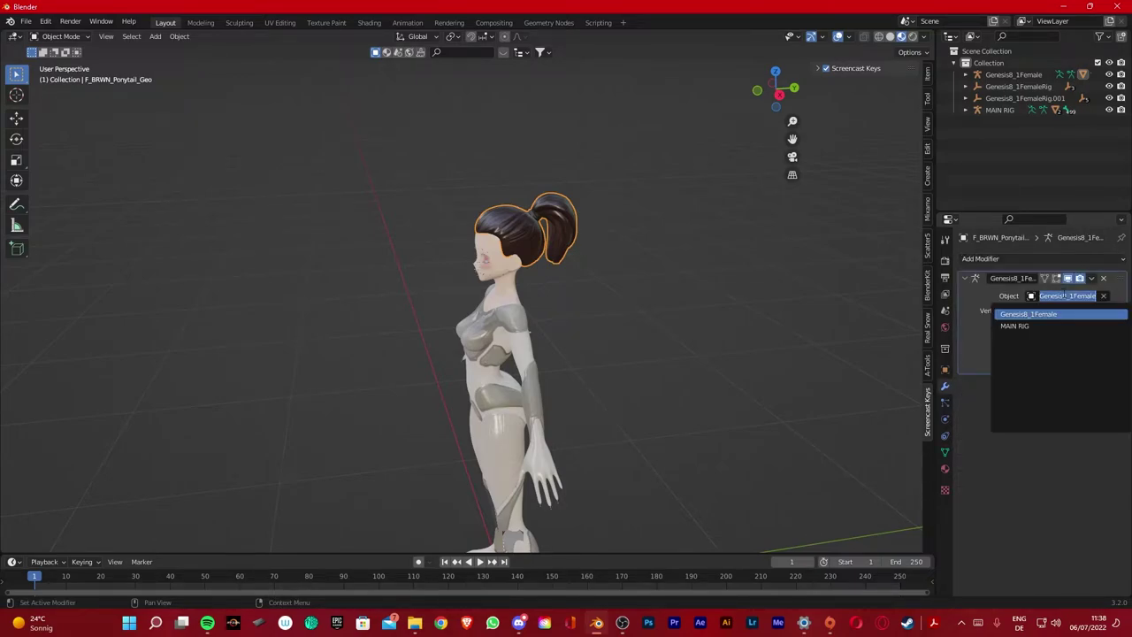
left_click(1017, 326)
scroll(589, 339, "up", 4)
middle_click_drag(589, 339, 543, 327)
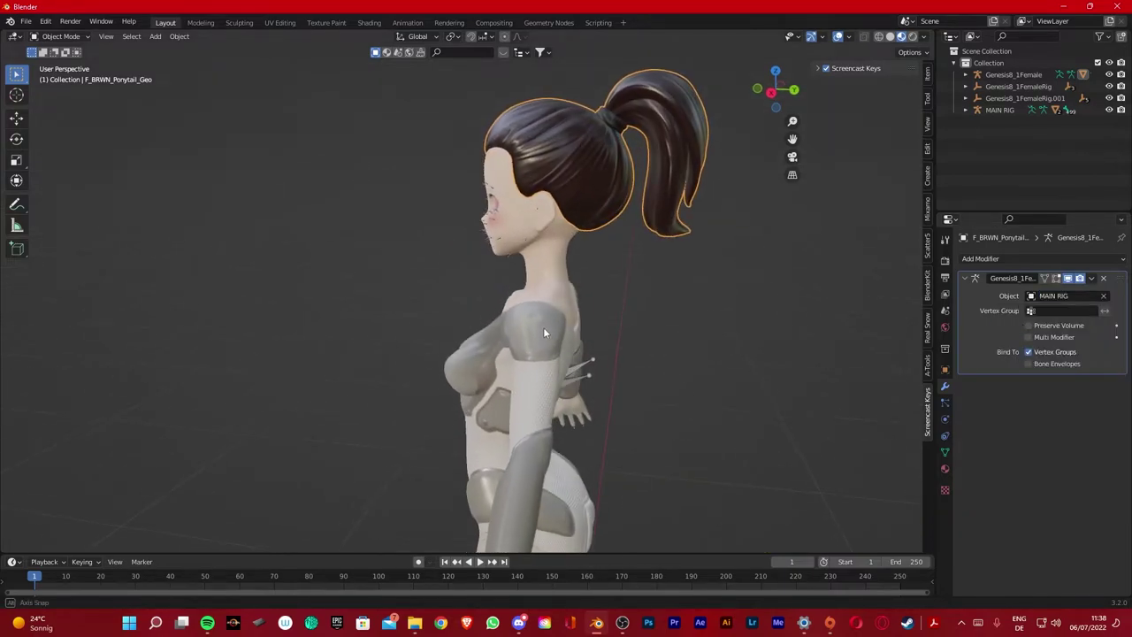
scroll(666, 414, "down", 3)
scroll(666, 414, "up", 1)
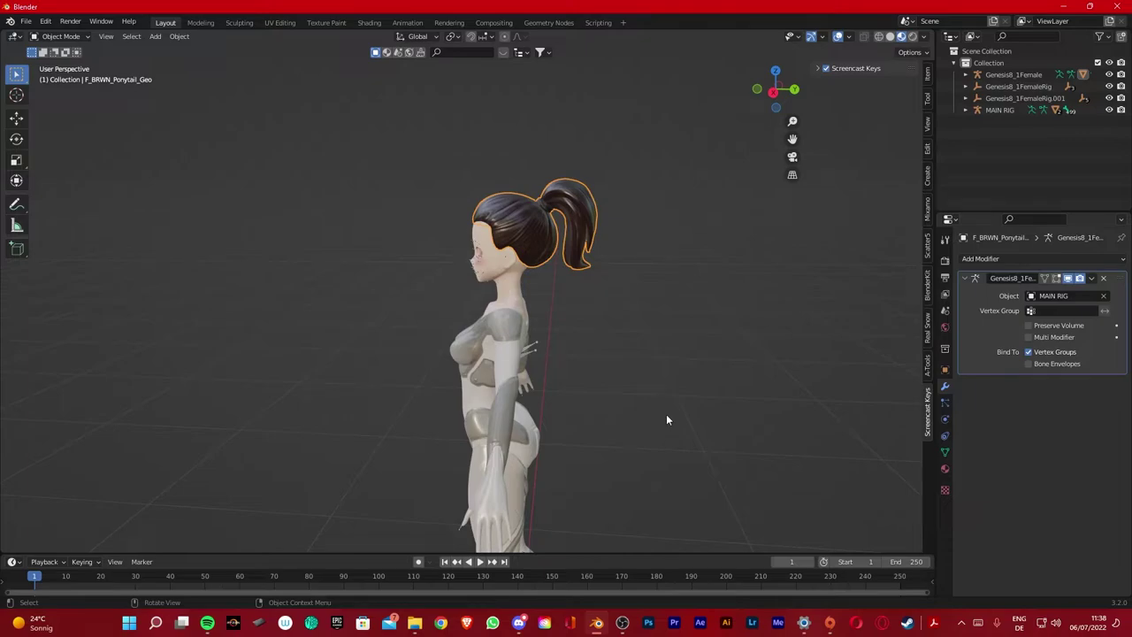
key("alt+p")
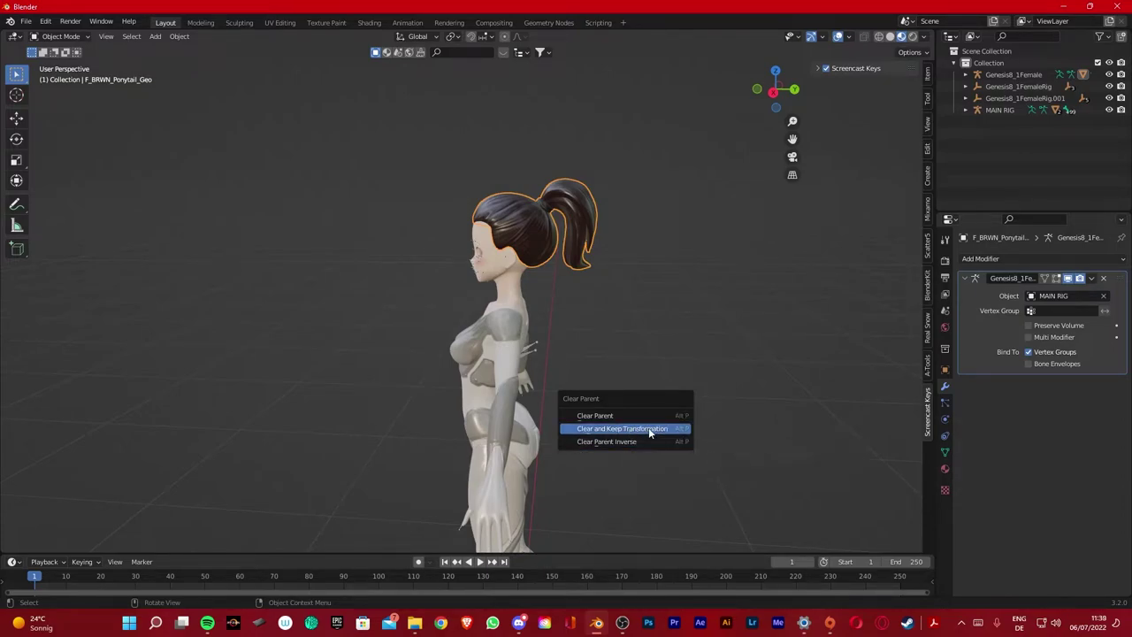
Unparent the ponytail hair with Clear and Keep Transformation
left_click(649, 430)
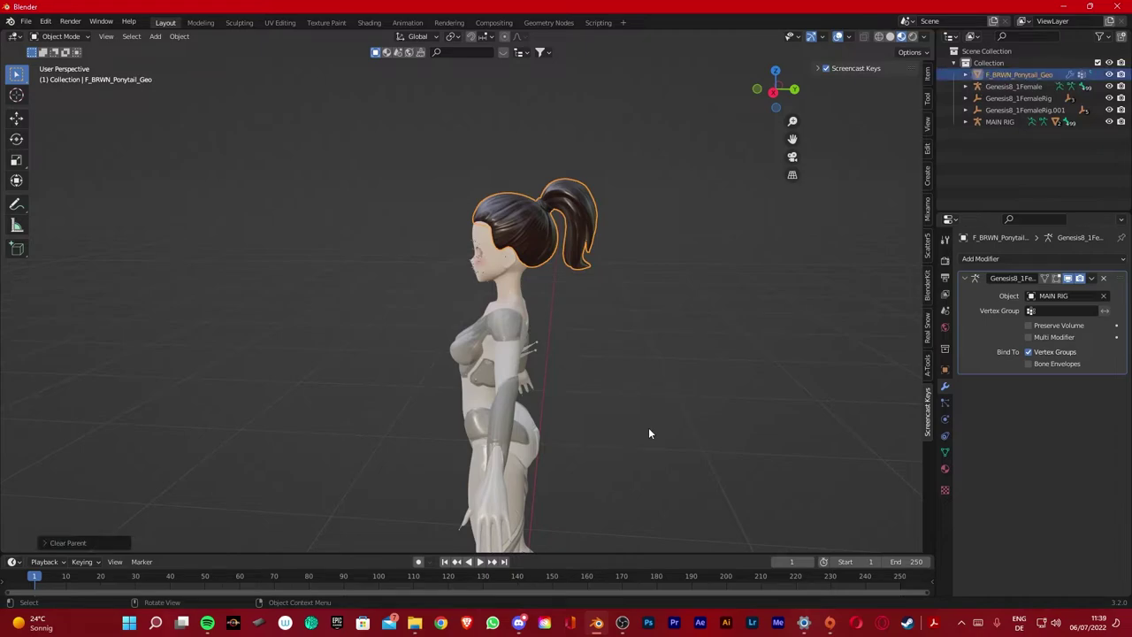
scroll(558, 370, "up", 5)
middle_click_drag(630, 415, 584, 336, "shift")
Delete the extra Genesis8_1Female armature, then reselect the ponytail hair
left_click(554, 335)
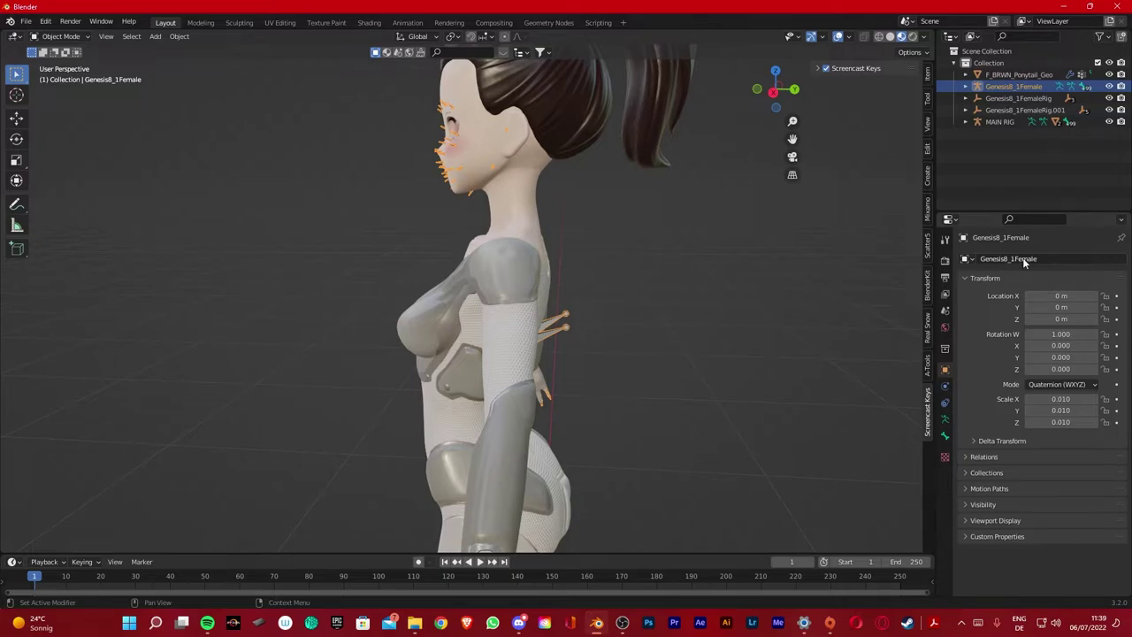
left_click(557, 333)
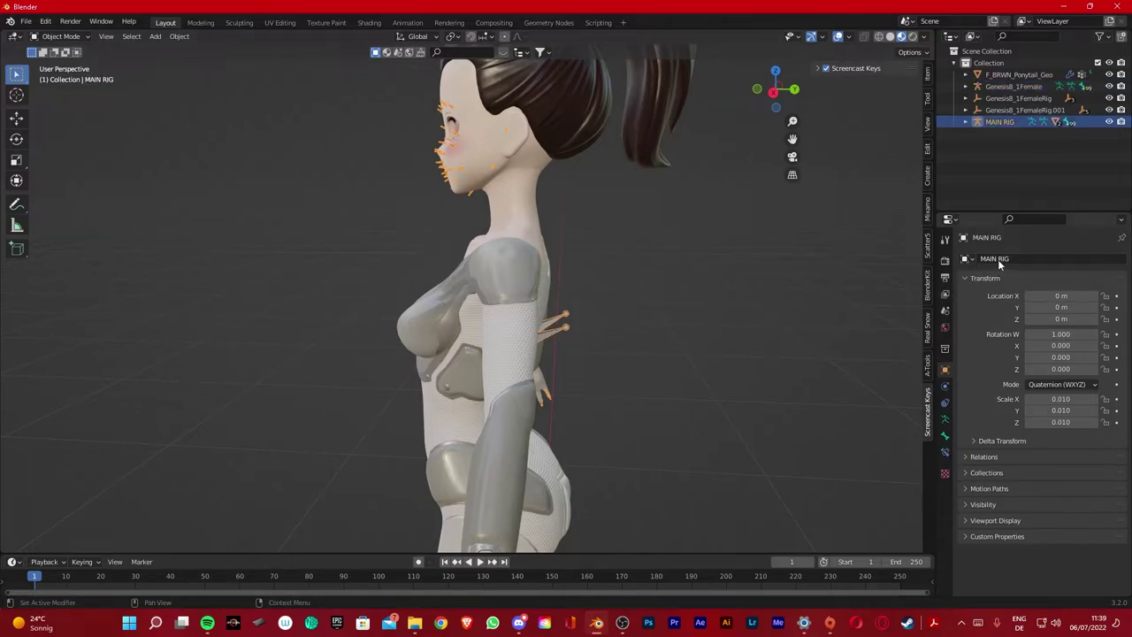
left_click(552, 329)
left_click(552, 329)
left_click(551, 329)
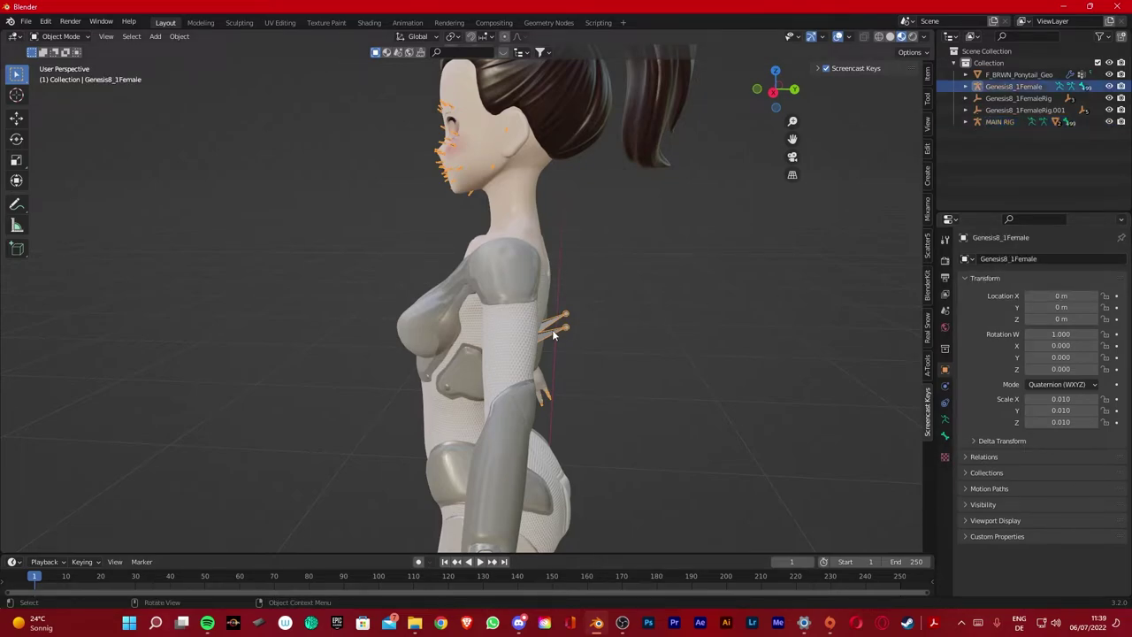
key("x")
left_click(611, 336)
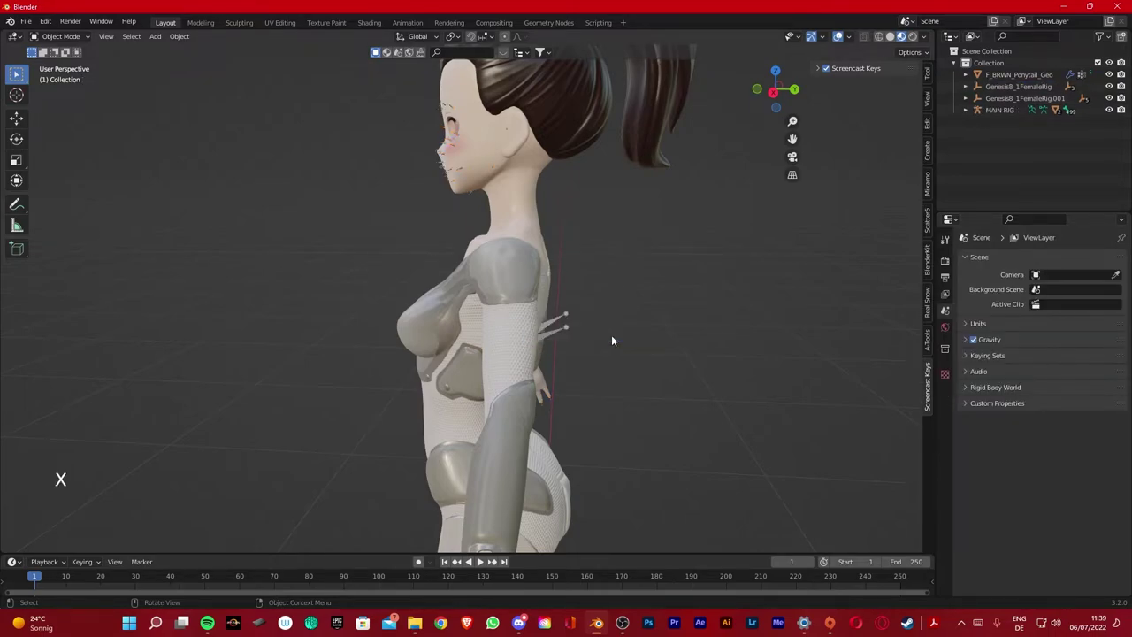
left_click(579, 122)
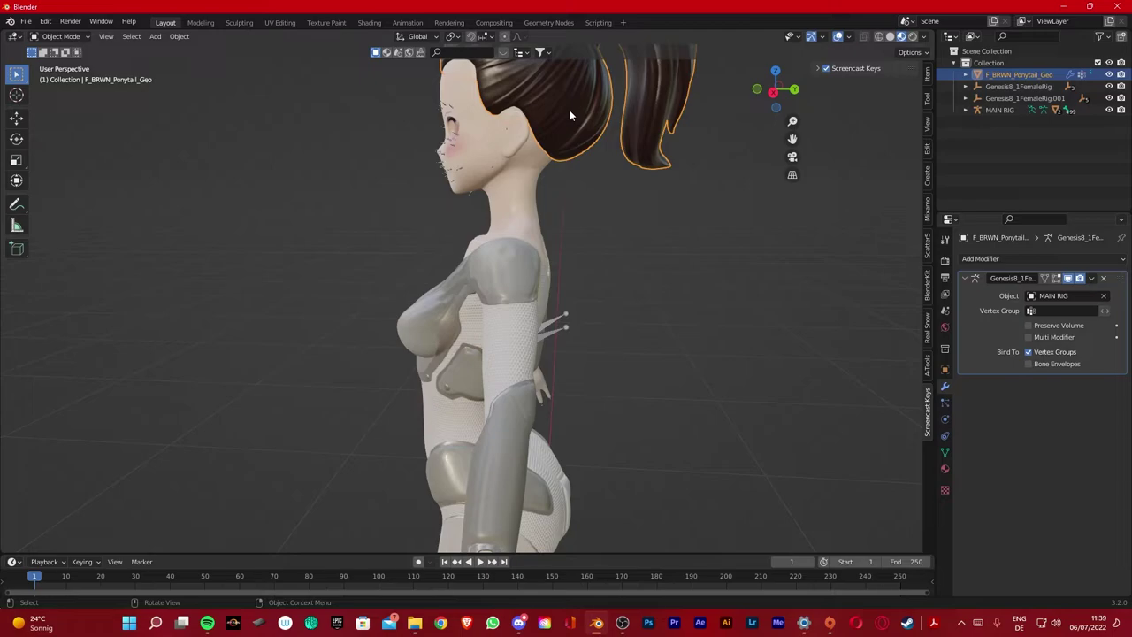
Parent the ponytail hair to MAIN RIG using Object (Keep Transform)
left_click(557, 327, "shift")
scroll(557, 327, "down", 3)
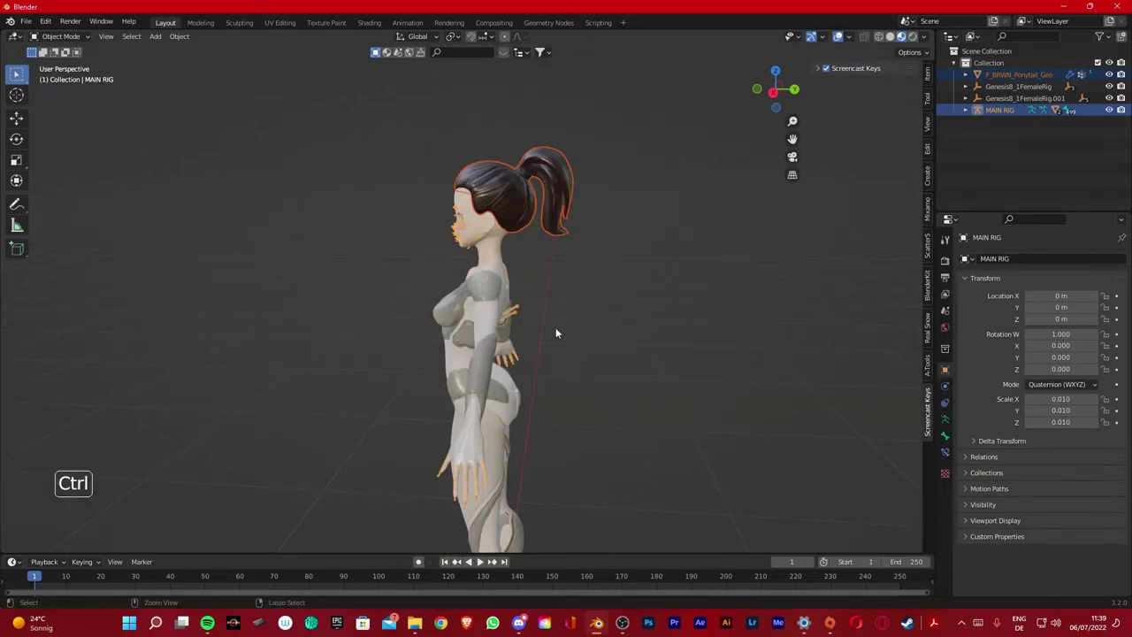
key("ctrl+p")
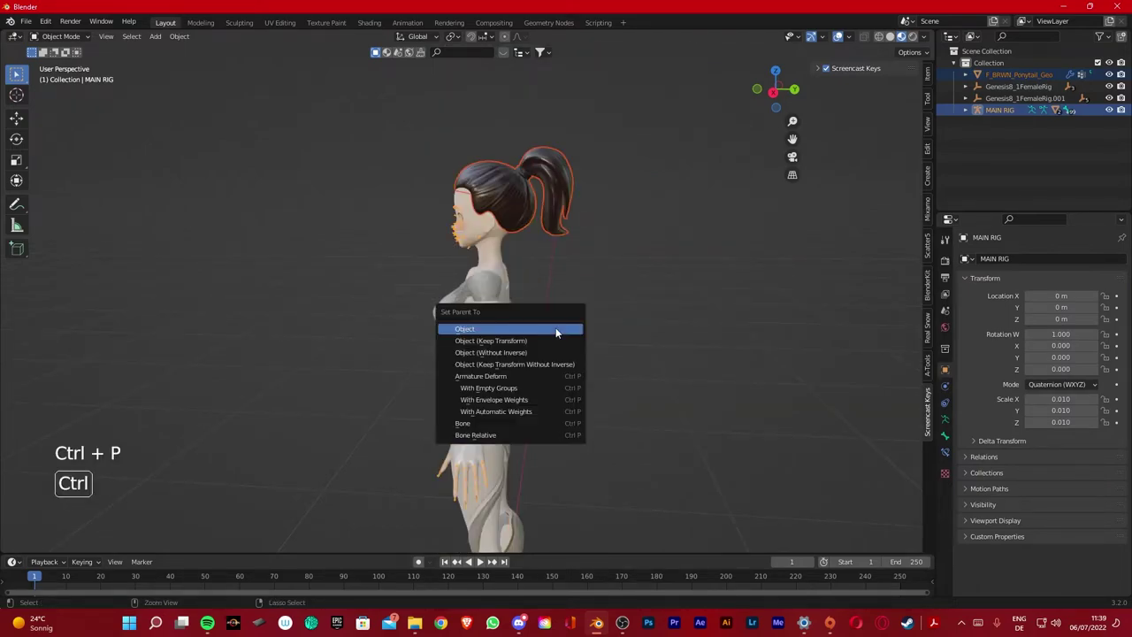
left_click(485, 343)
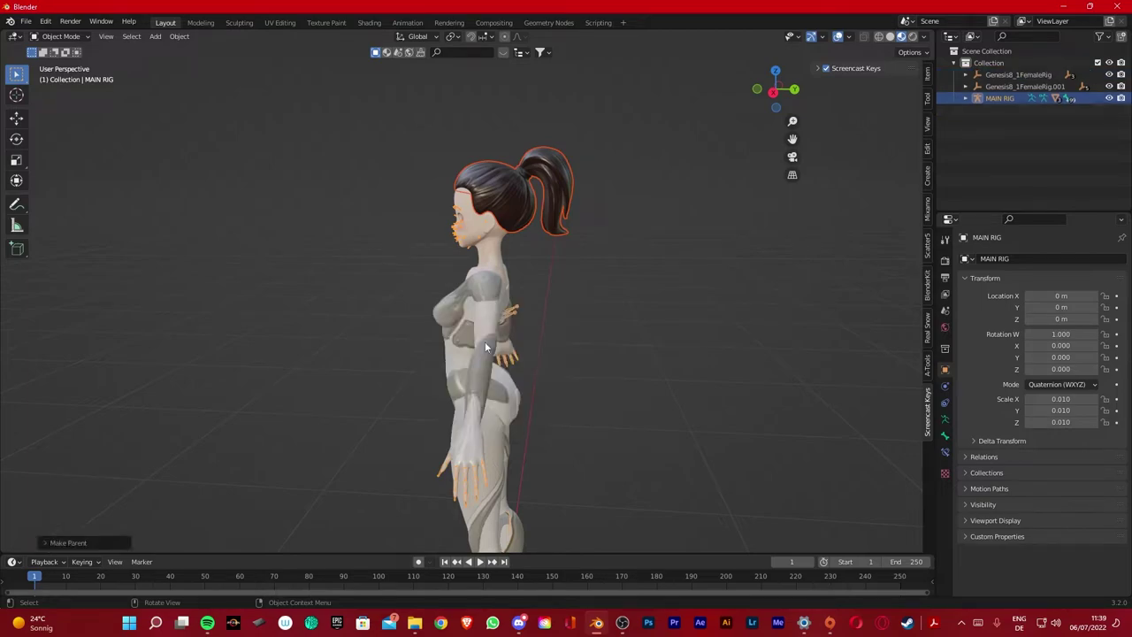
Enable In Front on the rig so its bones show through the mesh
middle_click_drag(485, 341, 654, 402)
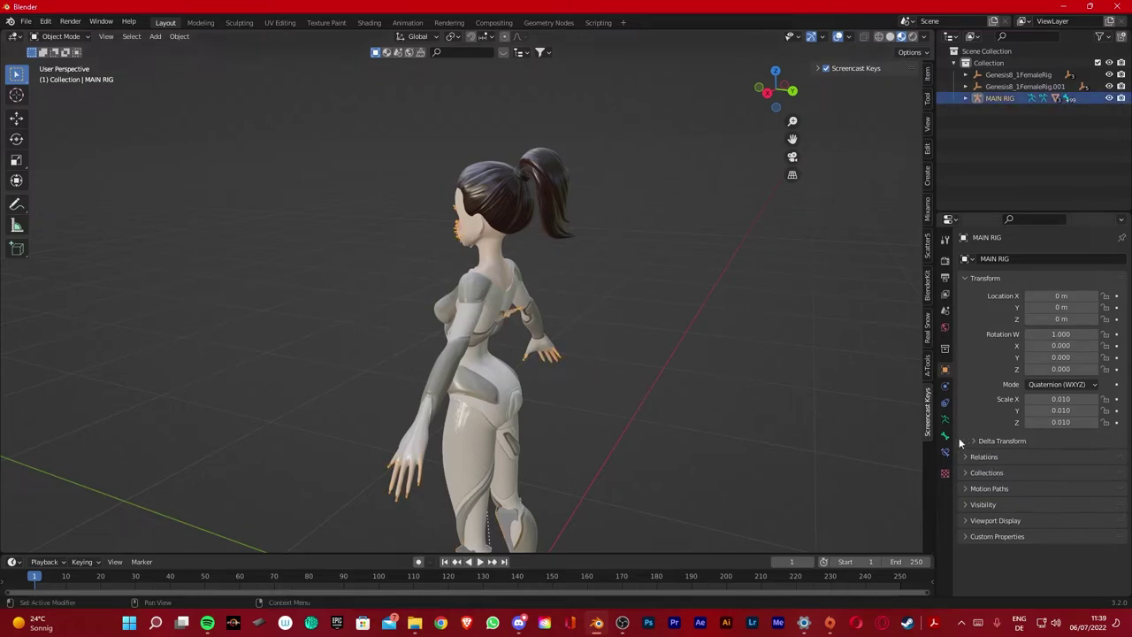
left_click(945, 418)
left_click(1028, 502)
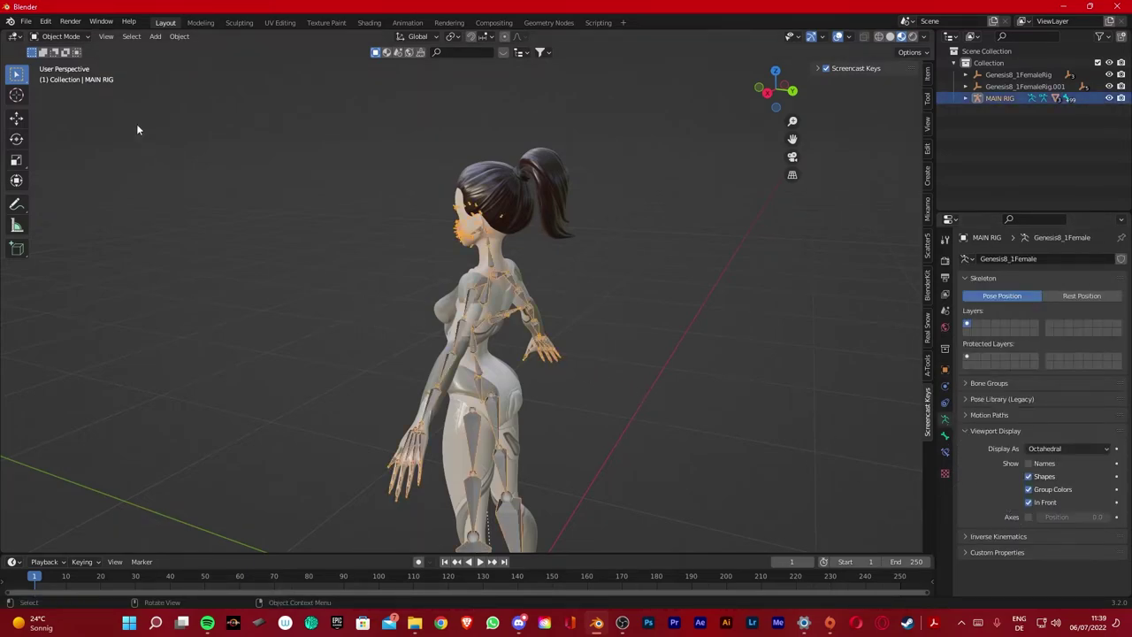
In Pose Mode, test-rotate the neck bone to check the hair follows, then cancel
left_click(66, 37)
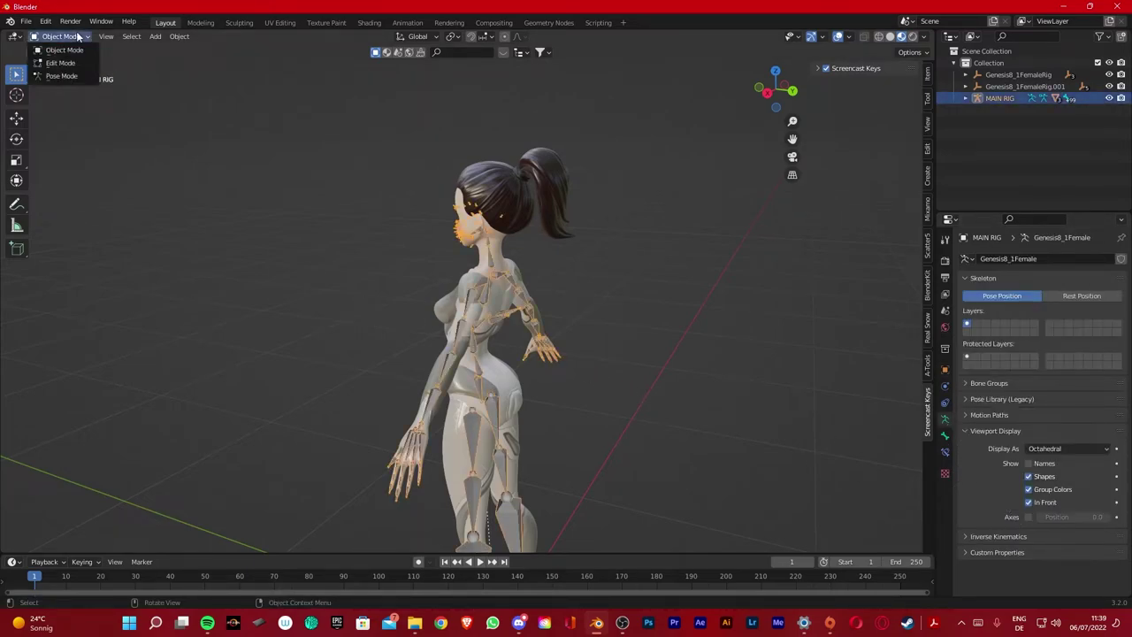
left_click(61, 76)
left_click(492, 262)
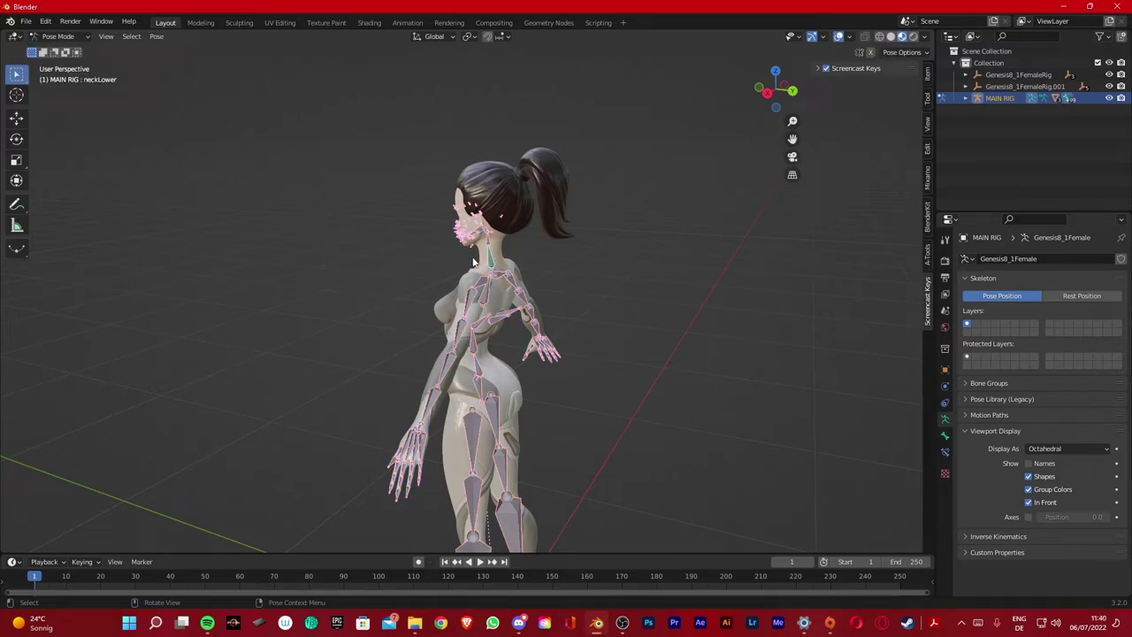
key("r")
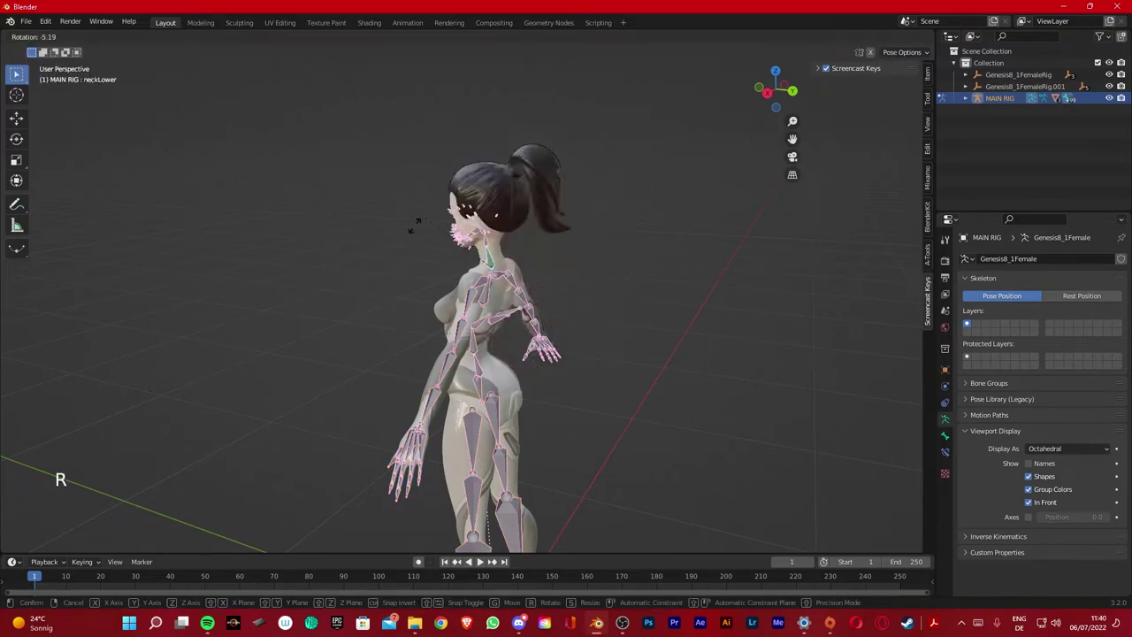
right_click(525, 294)
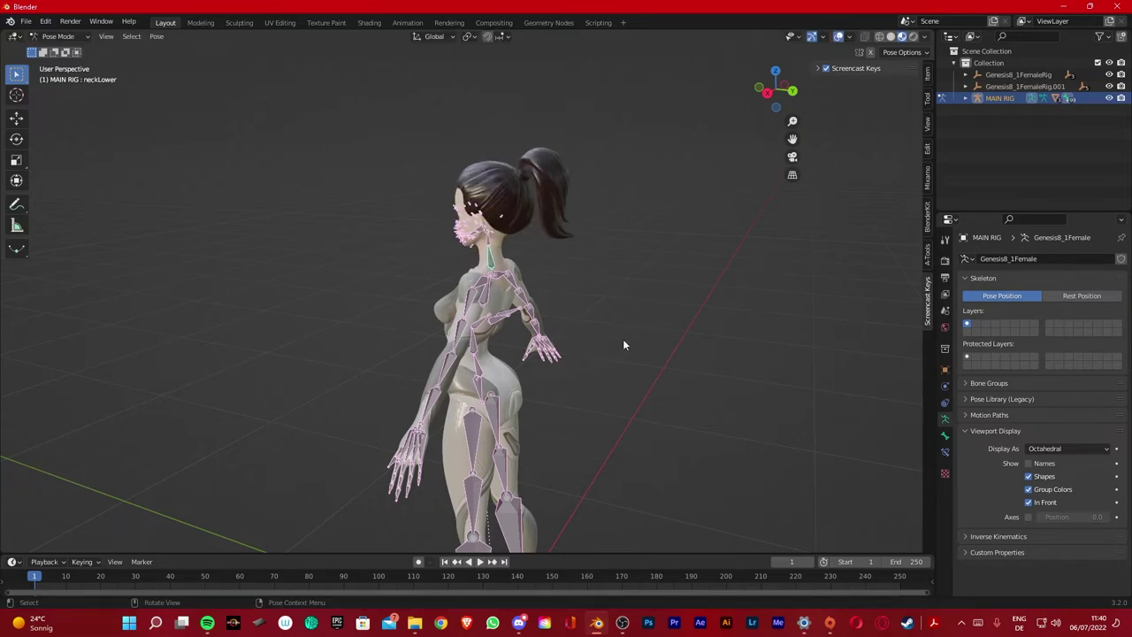
Turn off In Front and orbit to a front view of the character
left_click(1029, 502)
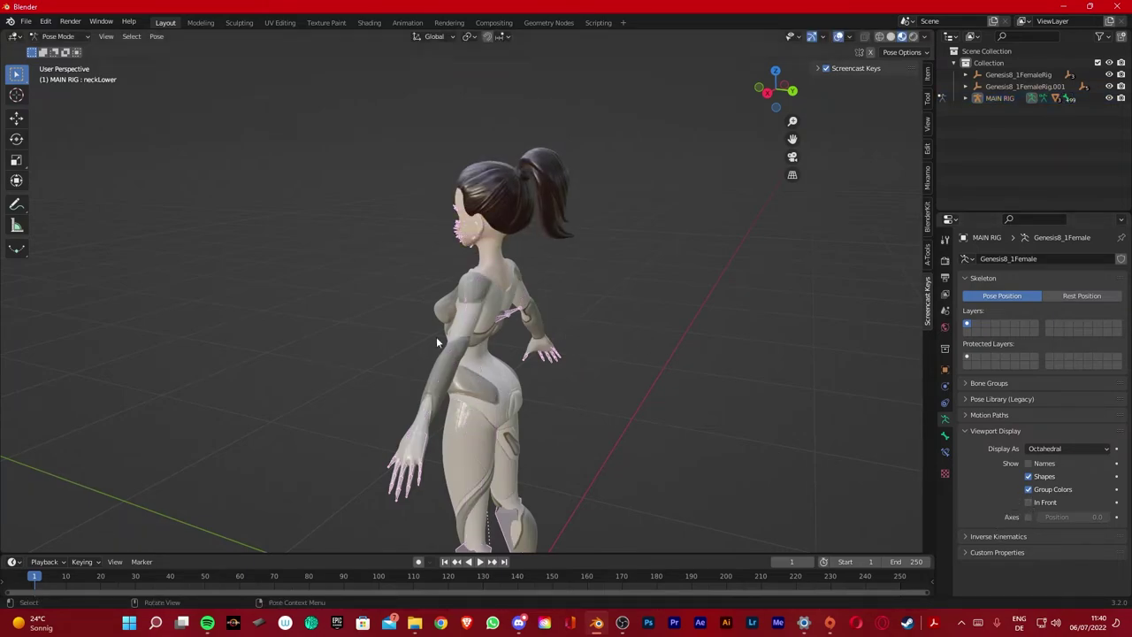
middle_click_drag(436, 336, 550, 301)
scroll(484, 313, "down", 4)
scroll(655, 413, "up", 2)
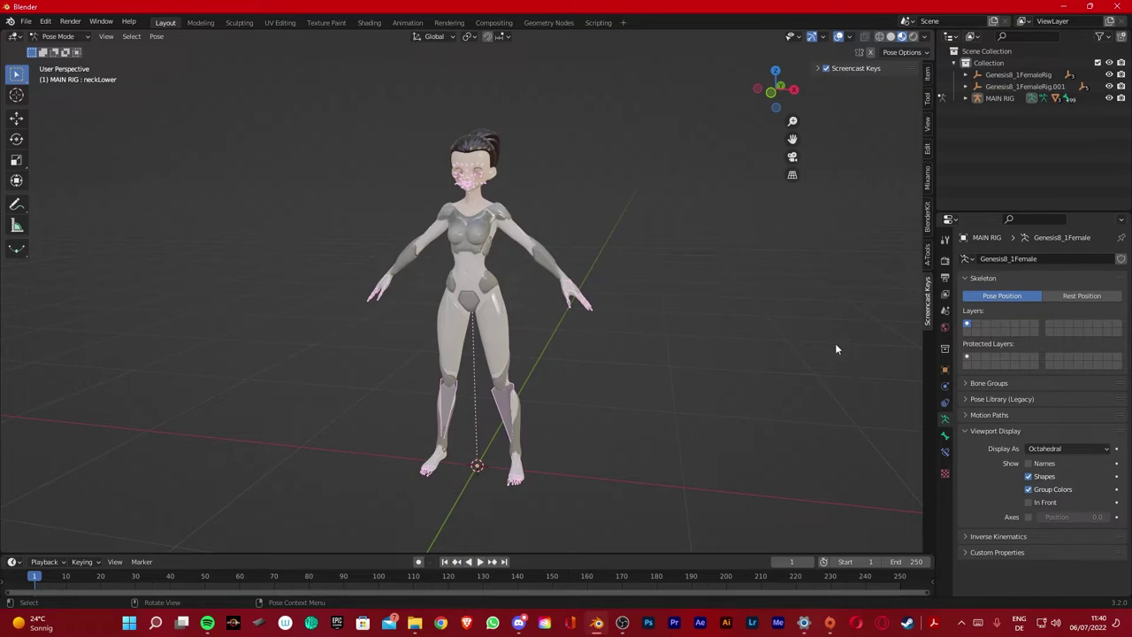
key("ctrl+Tab")
key("shift+F1")
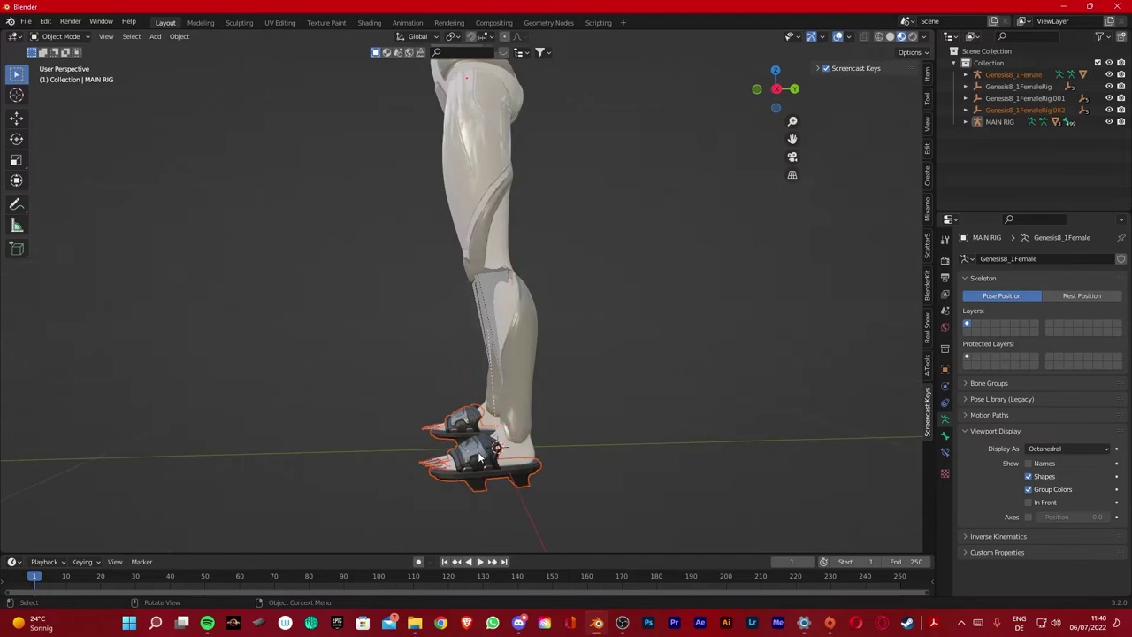
left_click(999, 121, "ctrl")
key("ctrl+p")
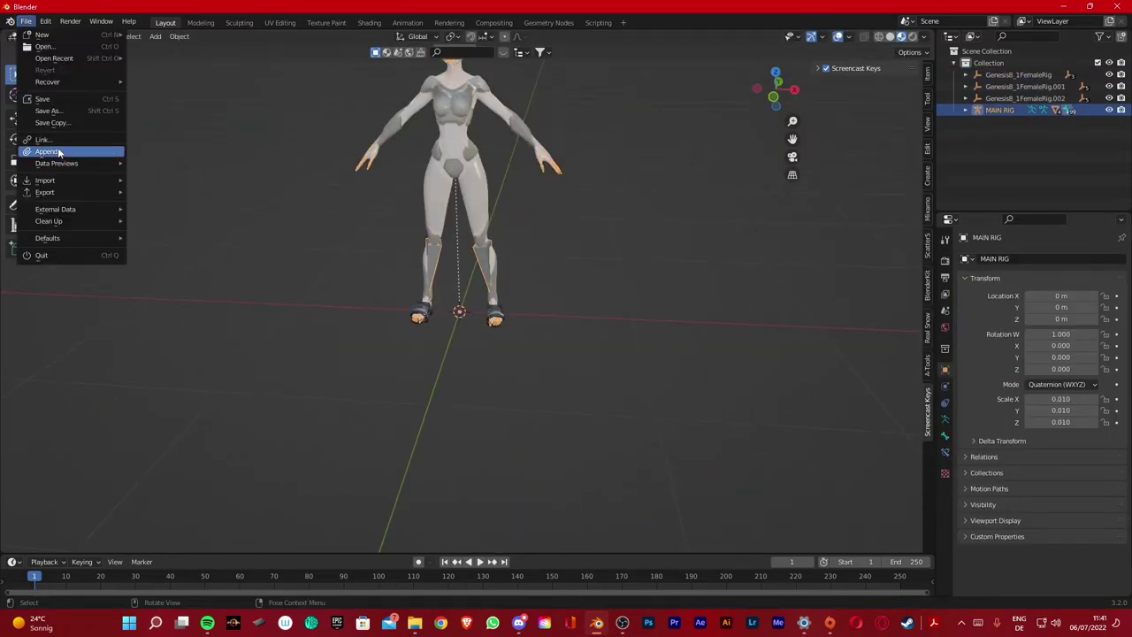
left_click(48, 152)
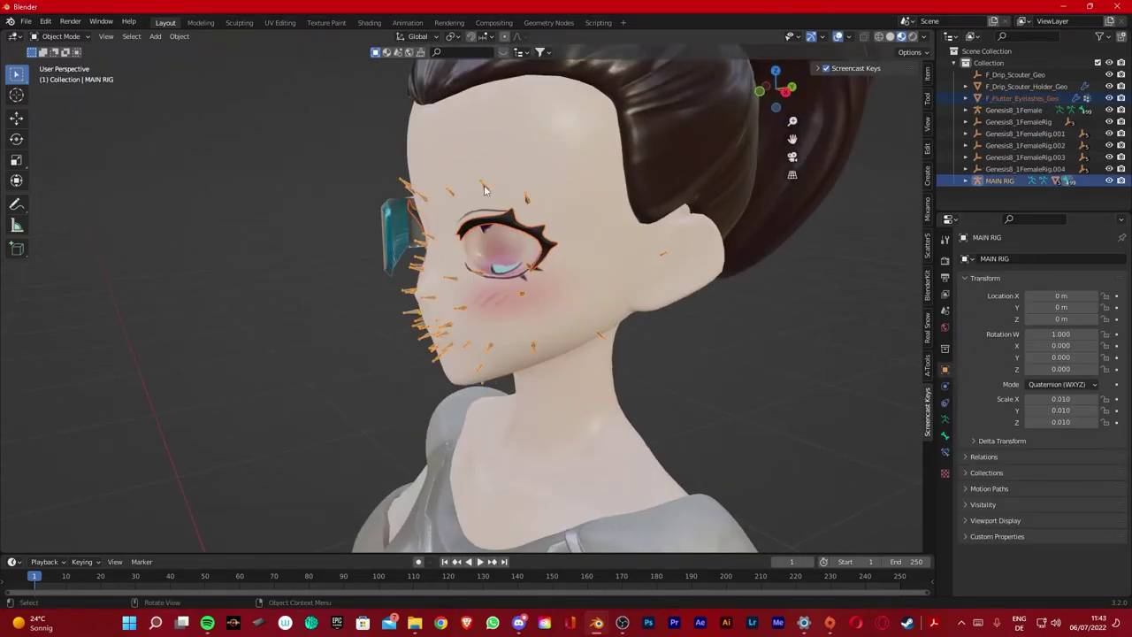
key("ctrl+p")
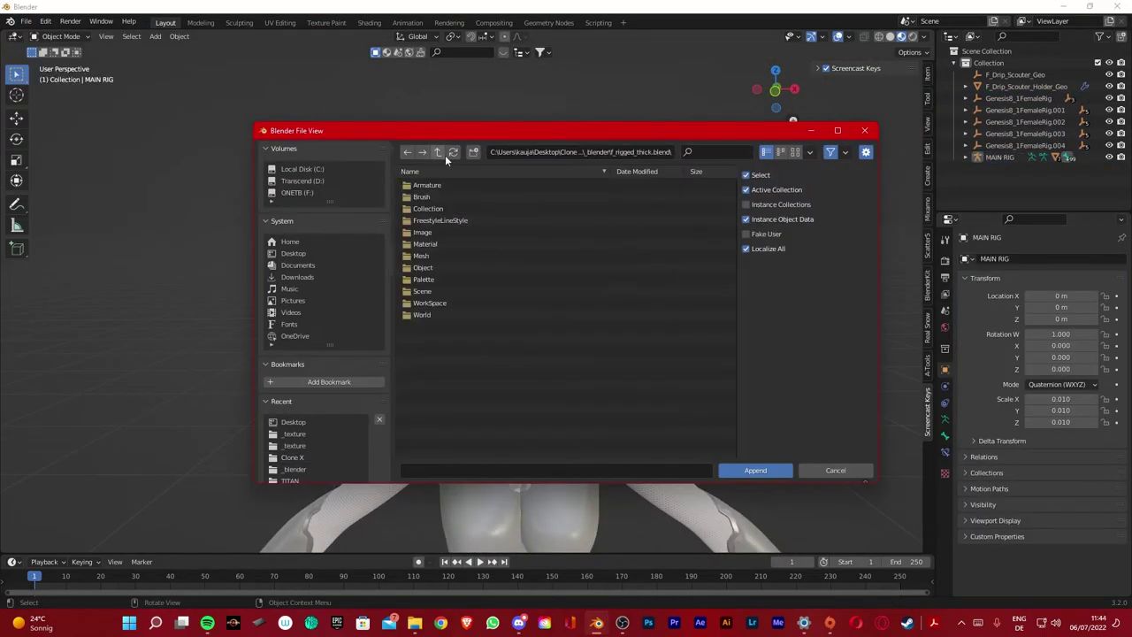
left_click(443, 185)
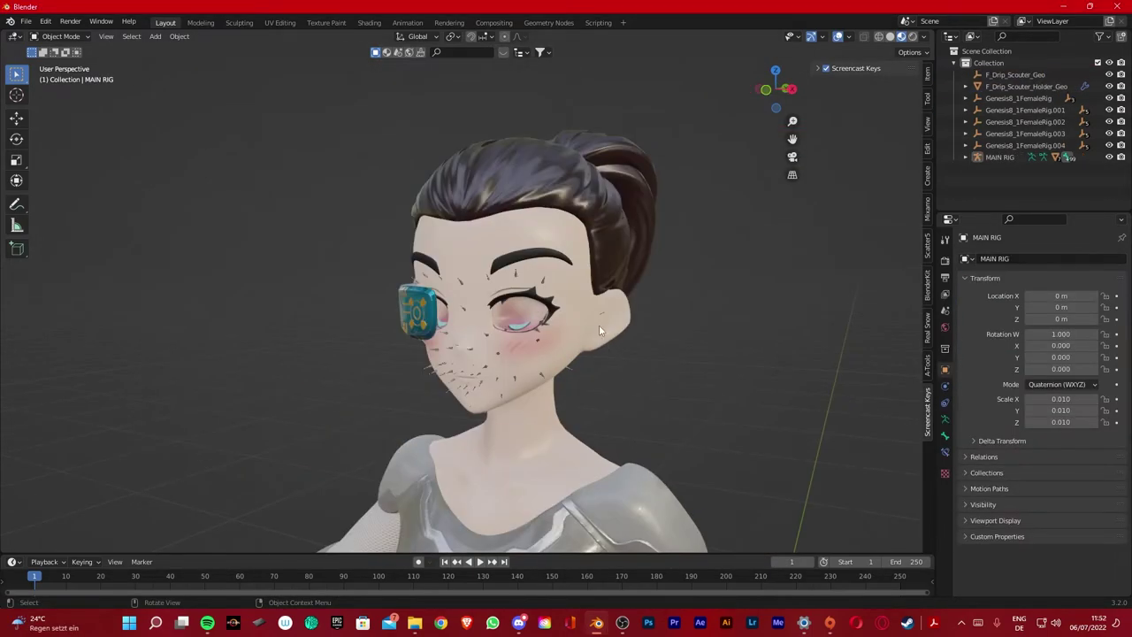
scroll(553, 289, "up", 3)
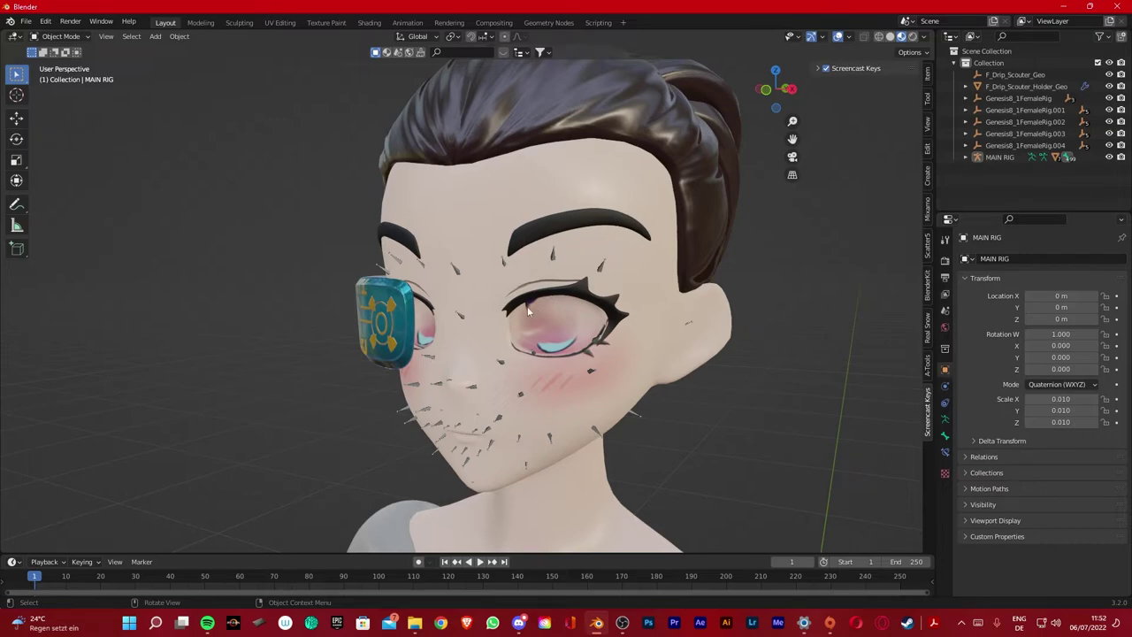
scroll(531, 326, "down", 2)
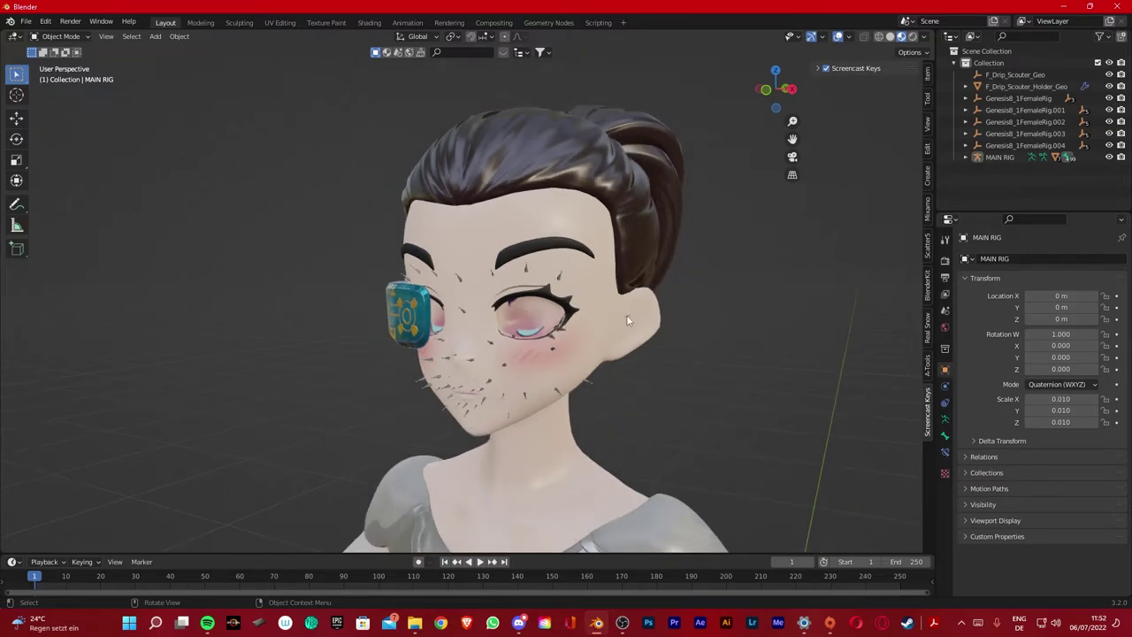
Append all nine objects from the eyes .blend file into the scene
left_click(26, 21)
left_click(71, 151)
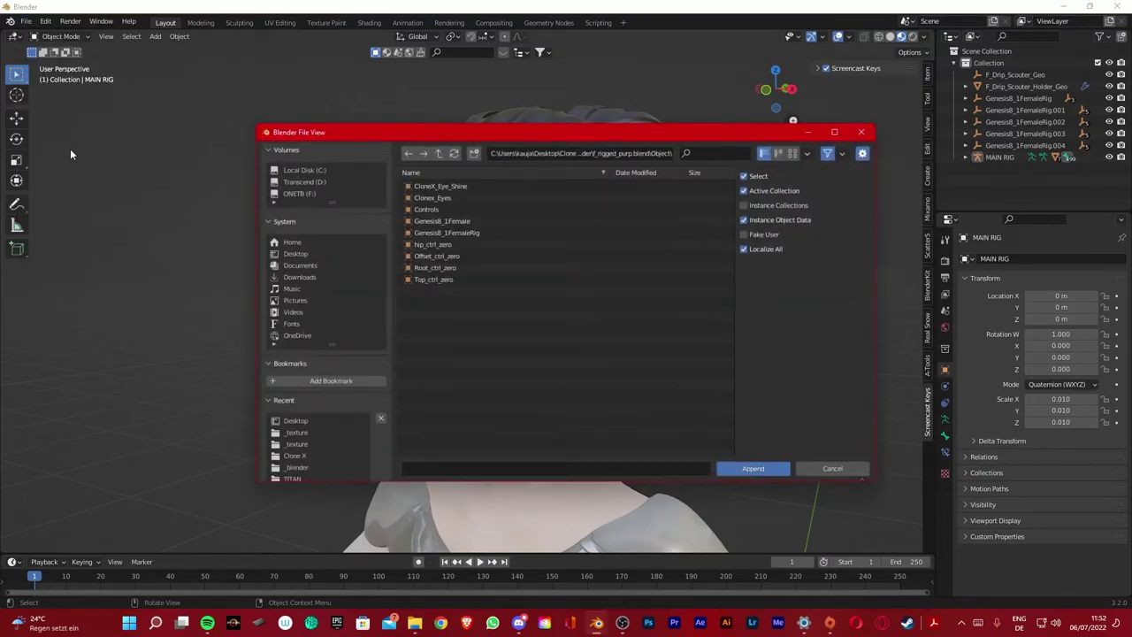
left_click_drag(497, 313, 459, 181)
left_click(756, 471)
scroll(513, 348, "up", 3)
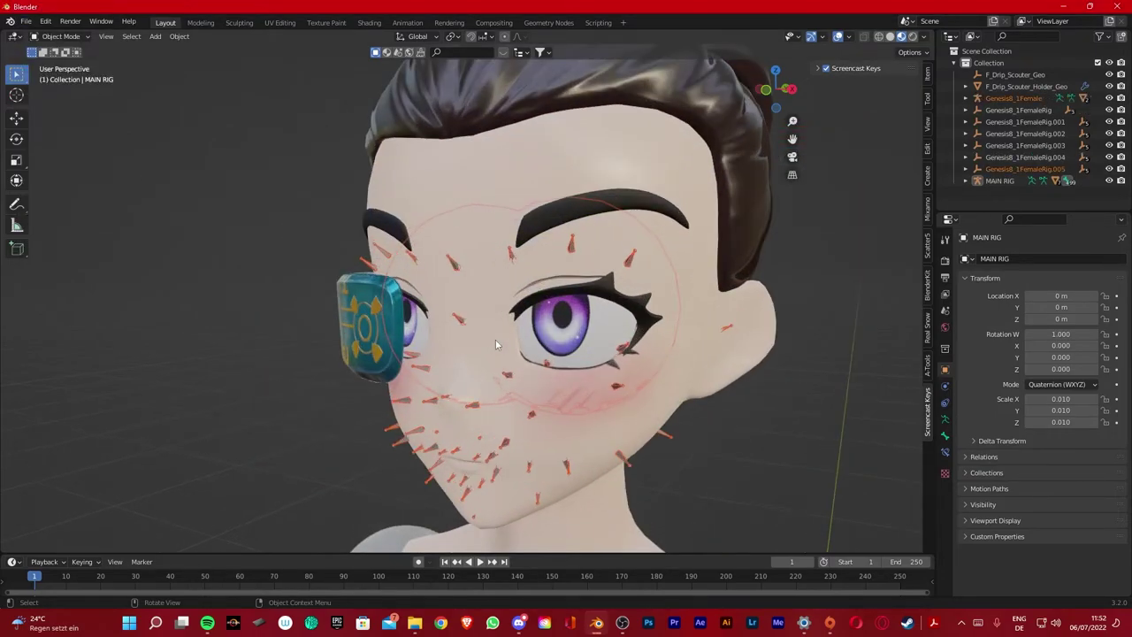
scroll(549, 348, "down", 2)
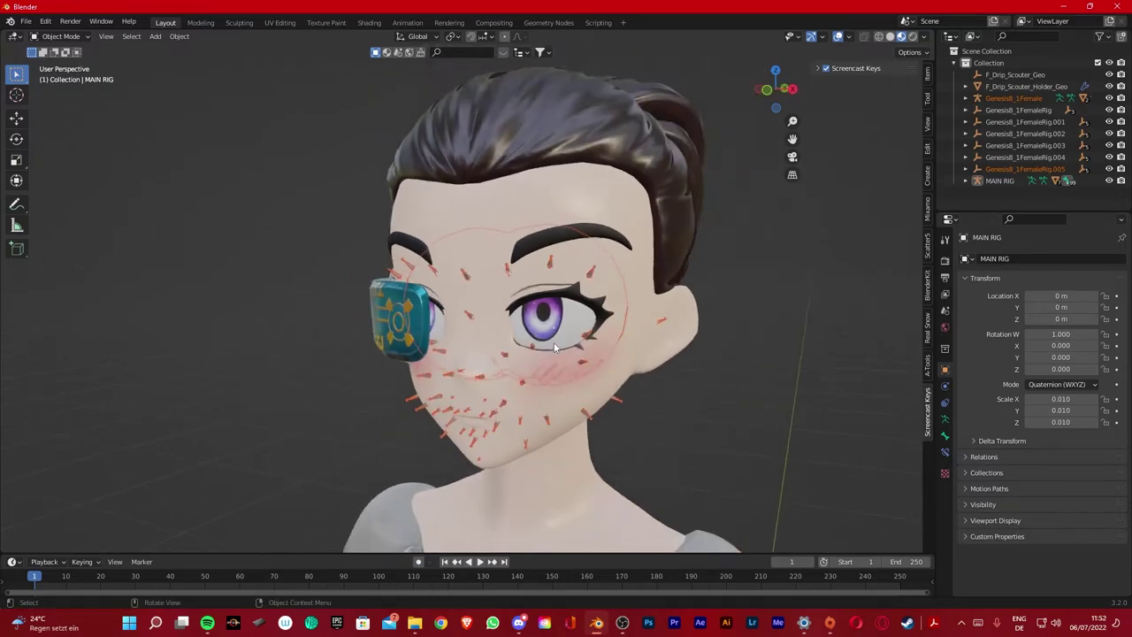
Bind CloneX_Eye_Shine's Armature modifier to MAIN RIG and clear its parent, keeping transform
left_click(546, 327)
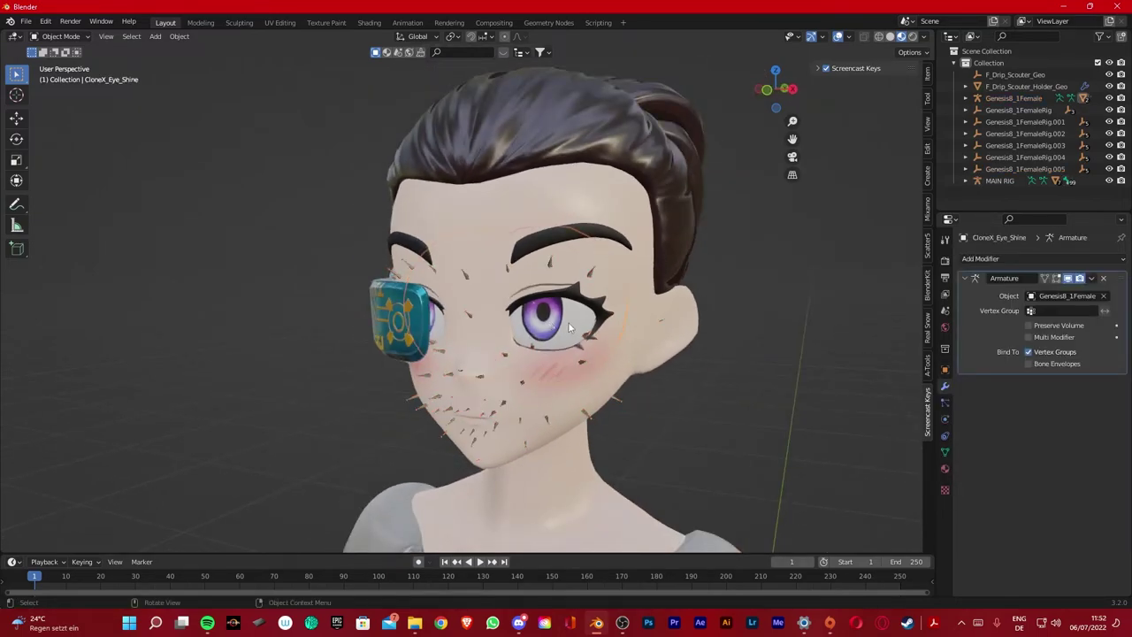
left_click(1057, 295)
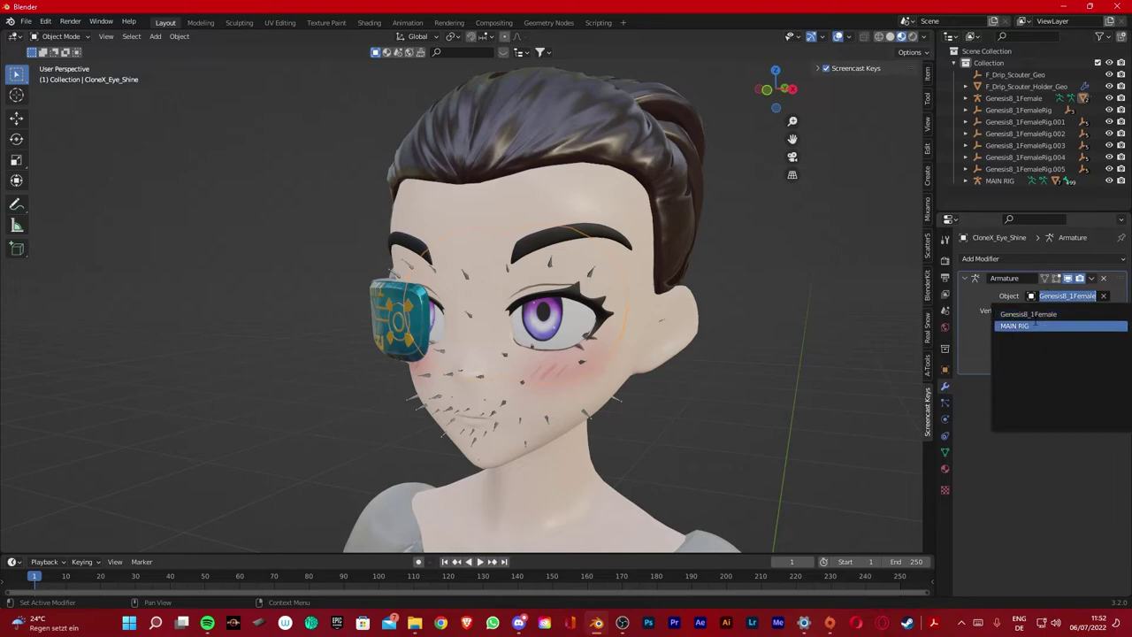
left_click(1035, 325)
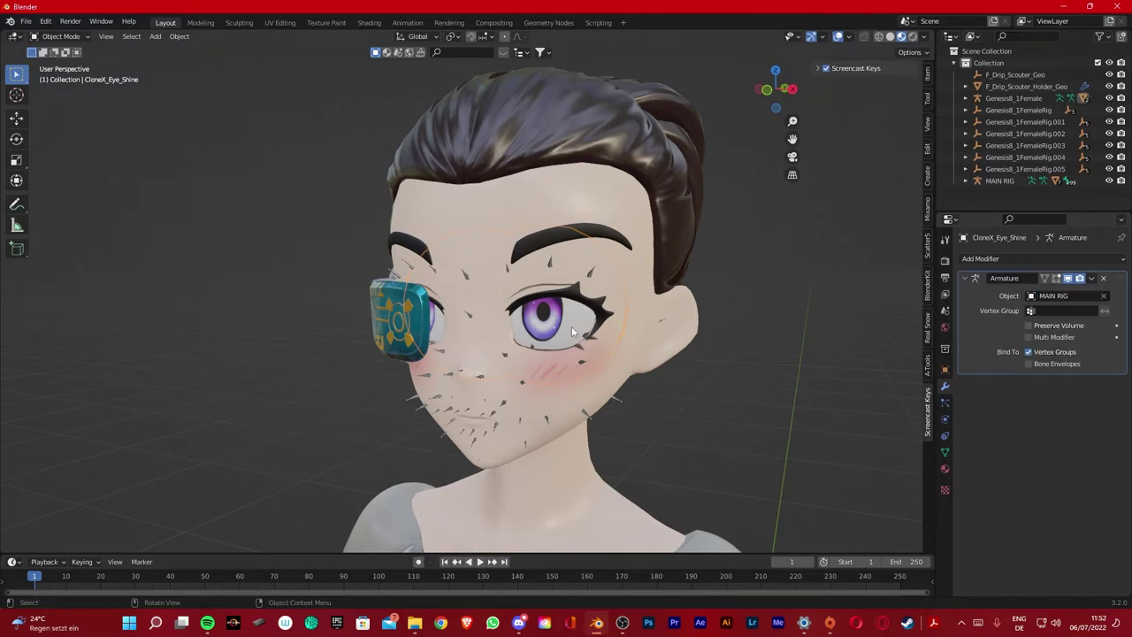
key("alt+p")
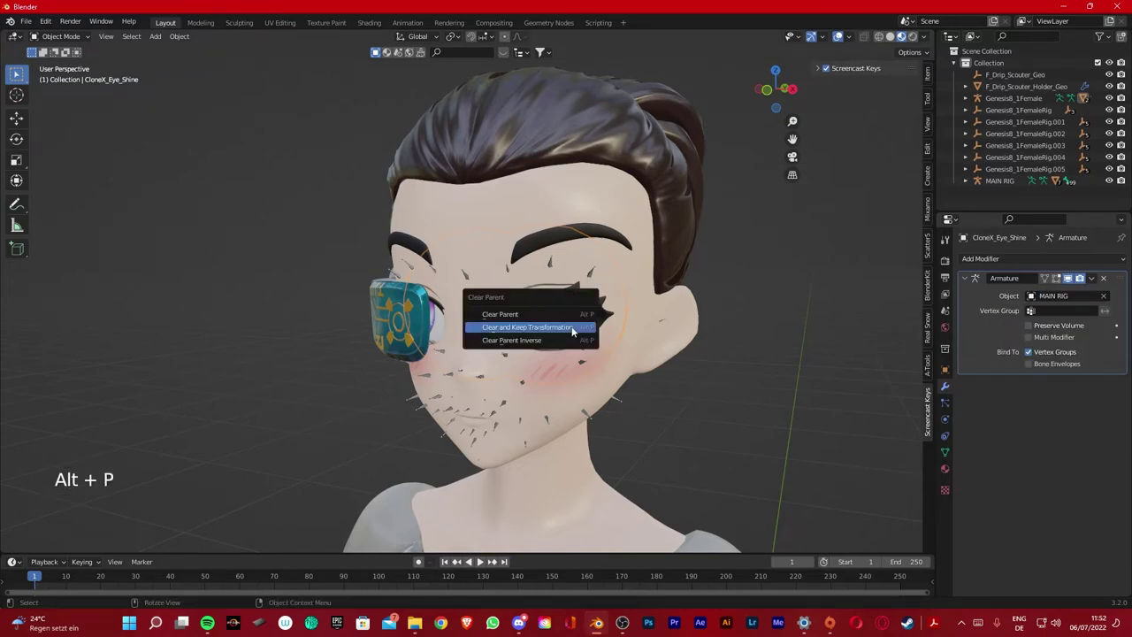
left_click(573, 329)
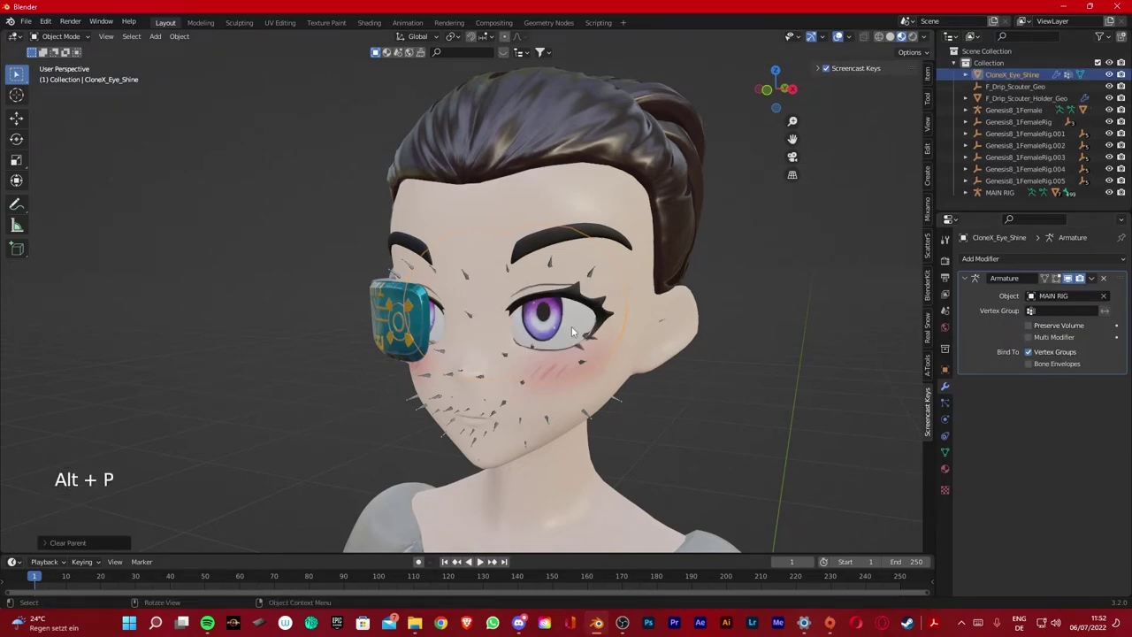
Delete the imported Genesis8_1Female armature
left_click(590, 275)
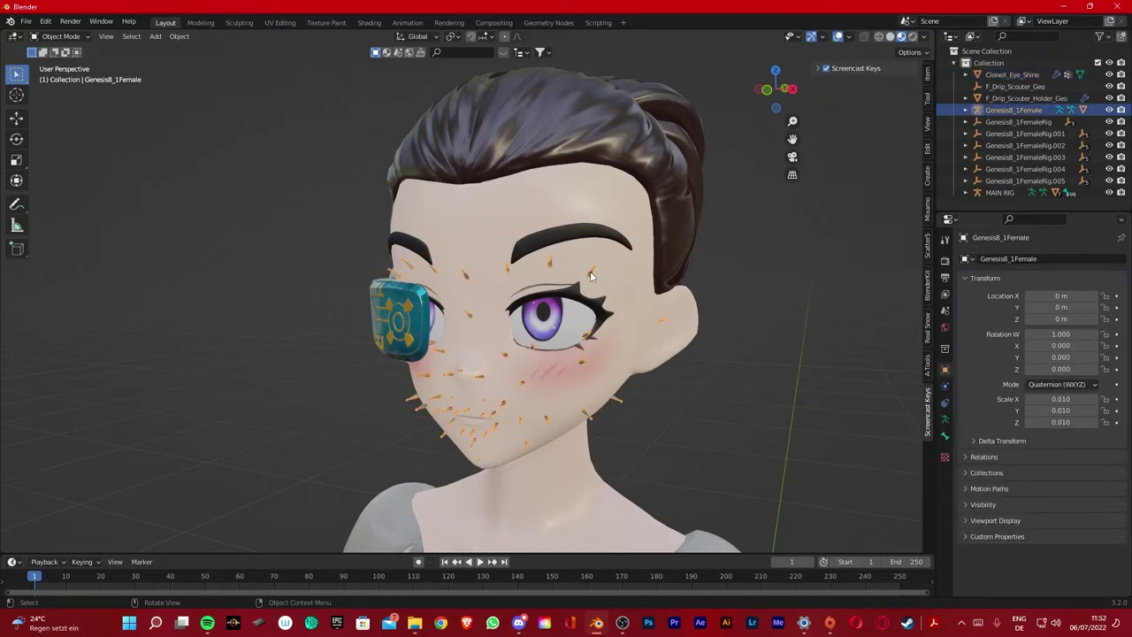
key("x")
left_click(591, 274)
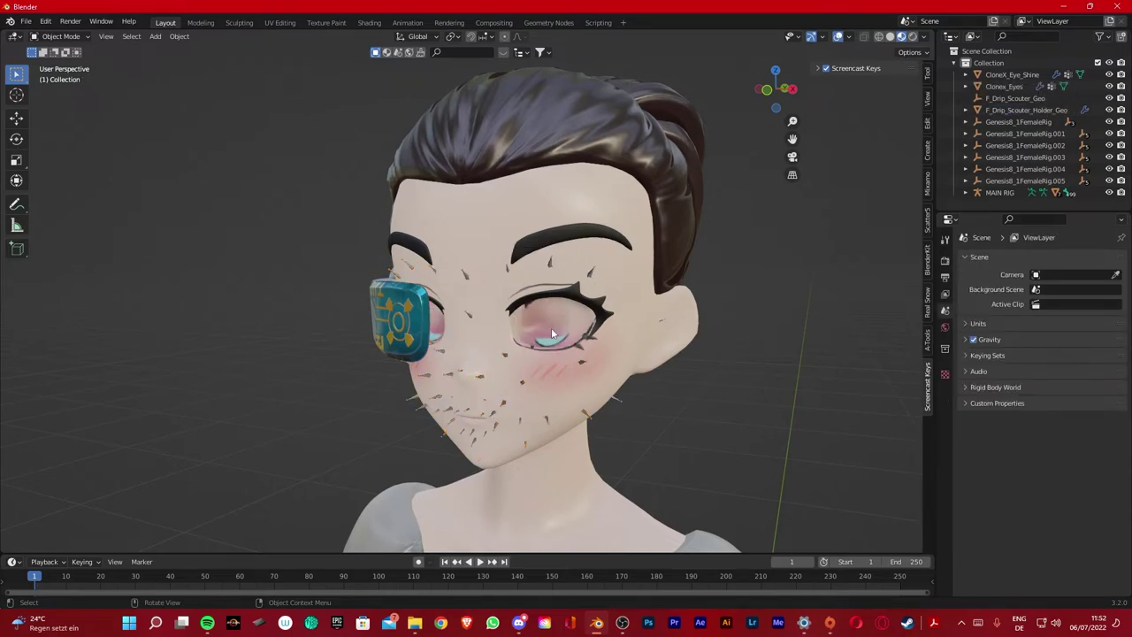
Undo the armature deletion and test-move the eye shine and Clonex_Eyes meshes
key("ctrl")
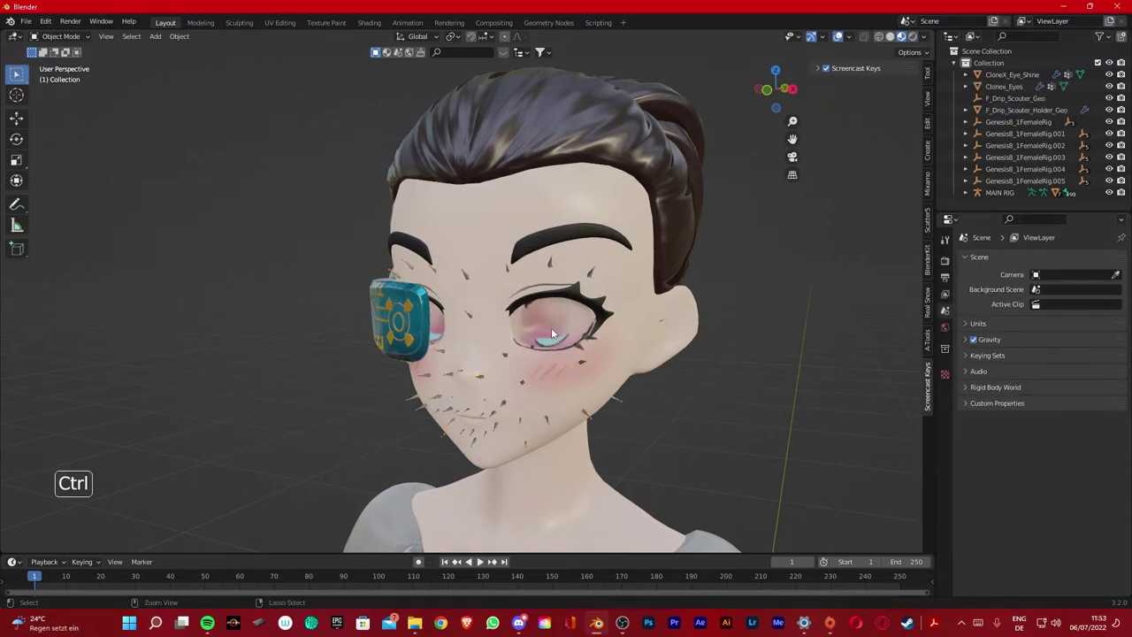
key("ctrl+z")
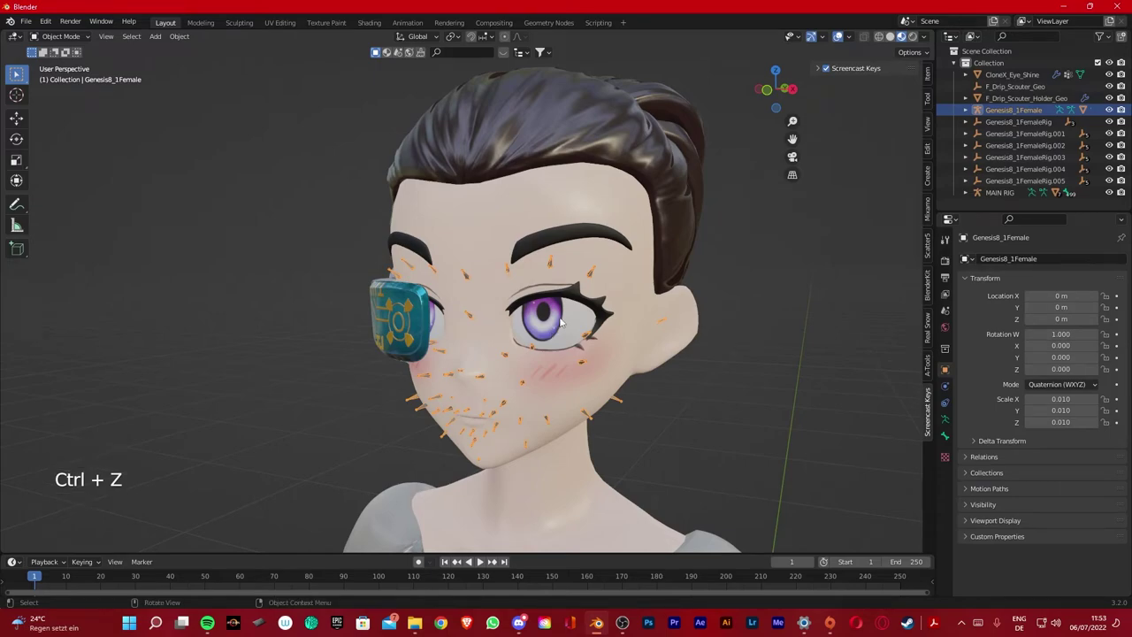
left_click(560, 323)
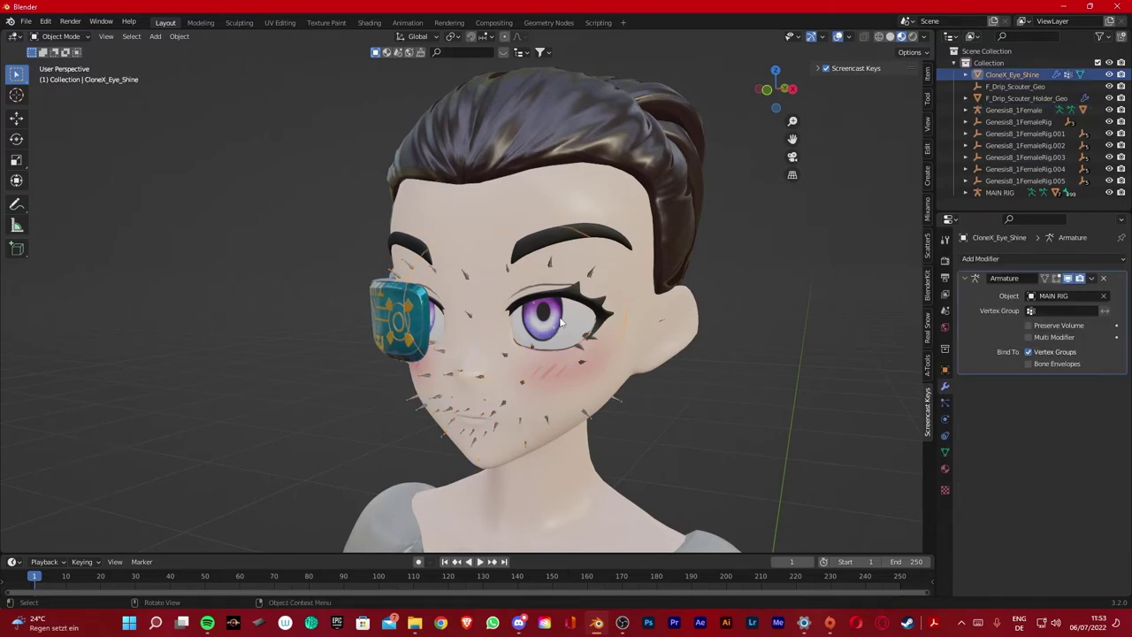
middle_click_drag(553, 321, 557, 319)
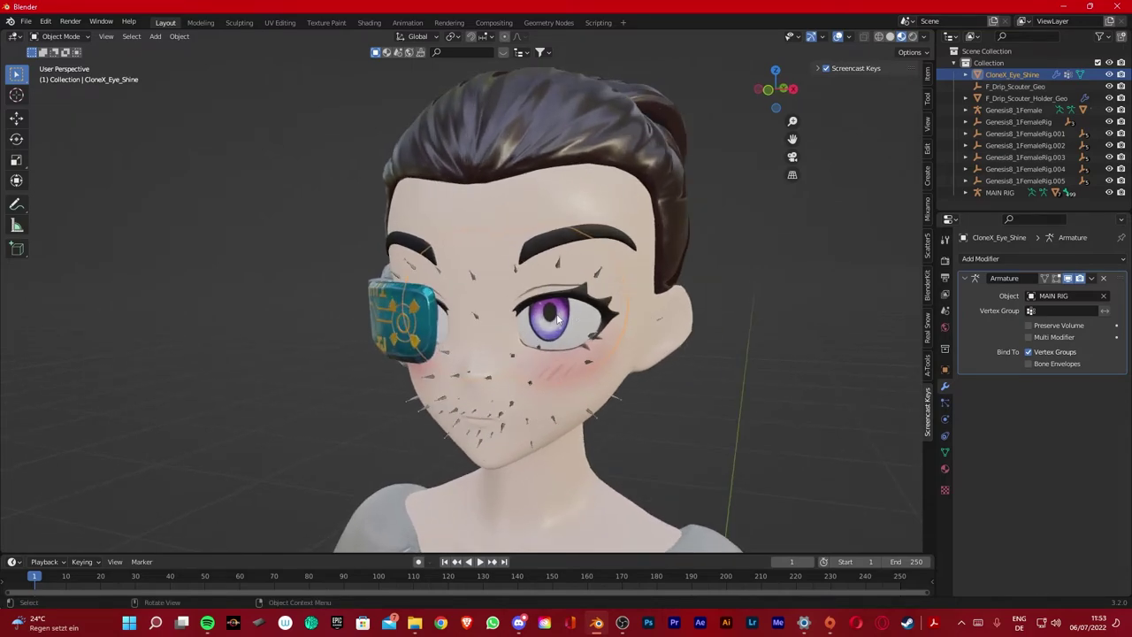
key("g")
left_click(576, 319)
left_click(562, 316)
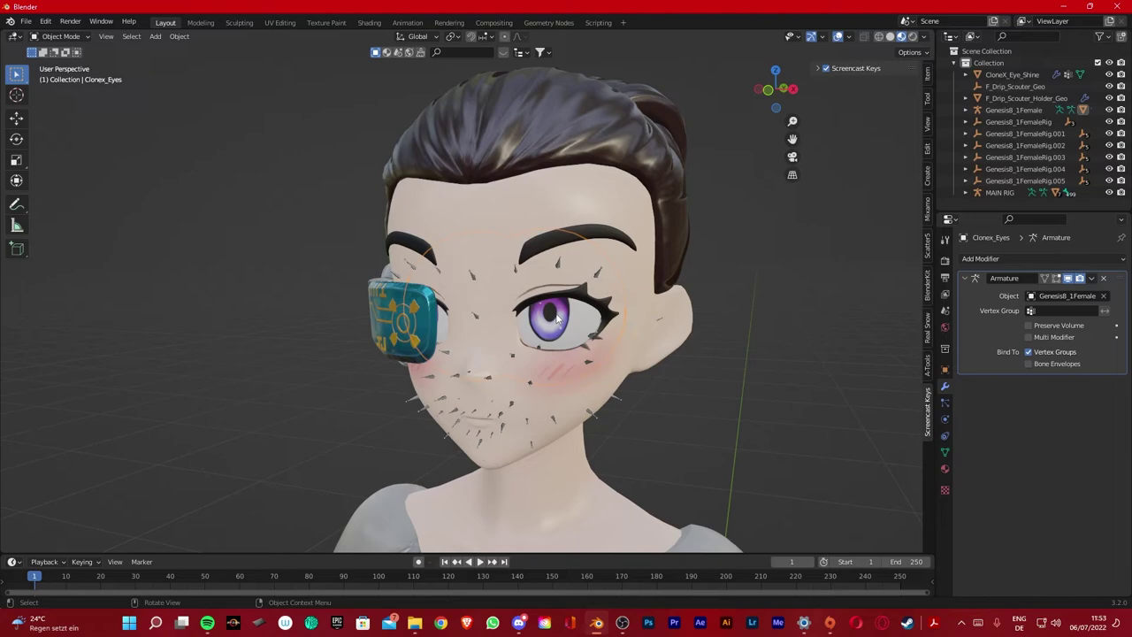
key("g")
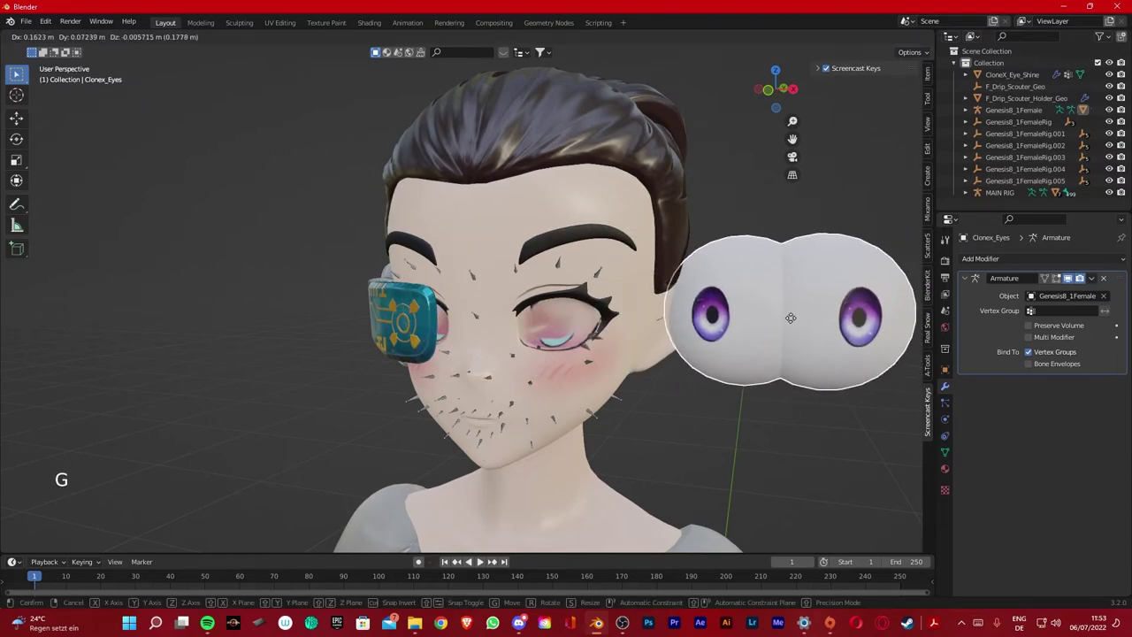
right_click(790, 317)
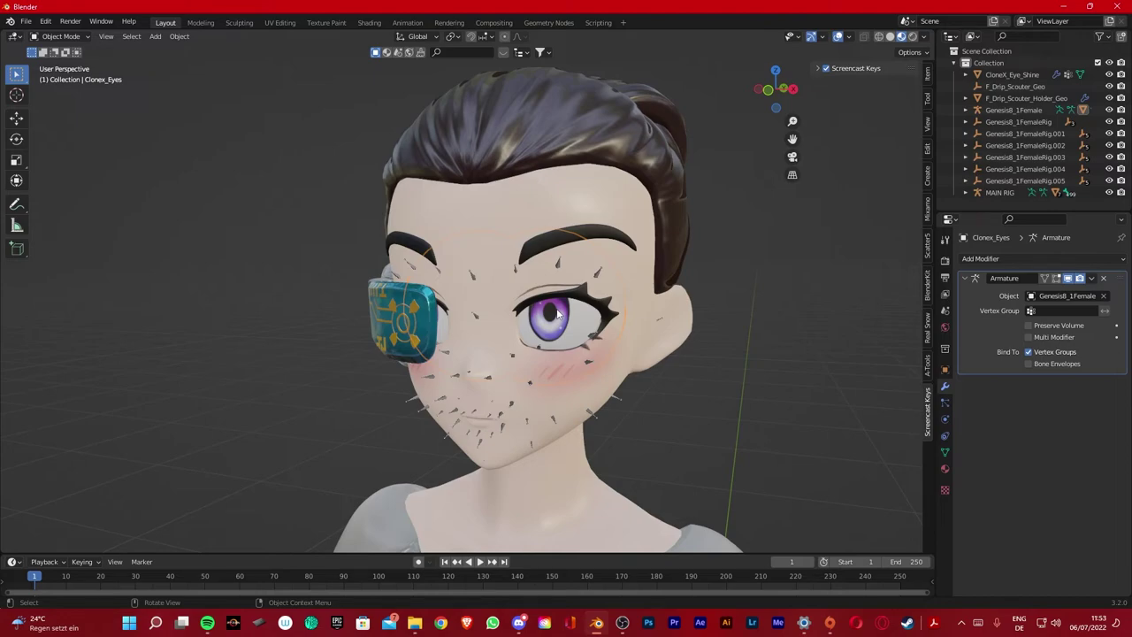
Clear the parent of CloneX_Eye_Shine and Clonex_Eyes, keeping their transforms
left_click(557, 312)
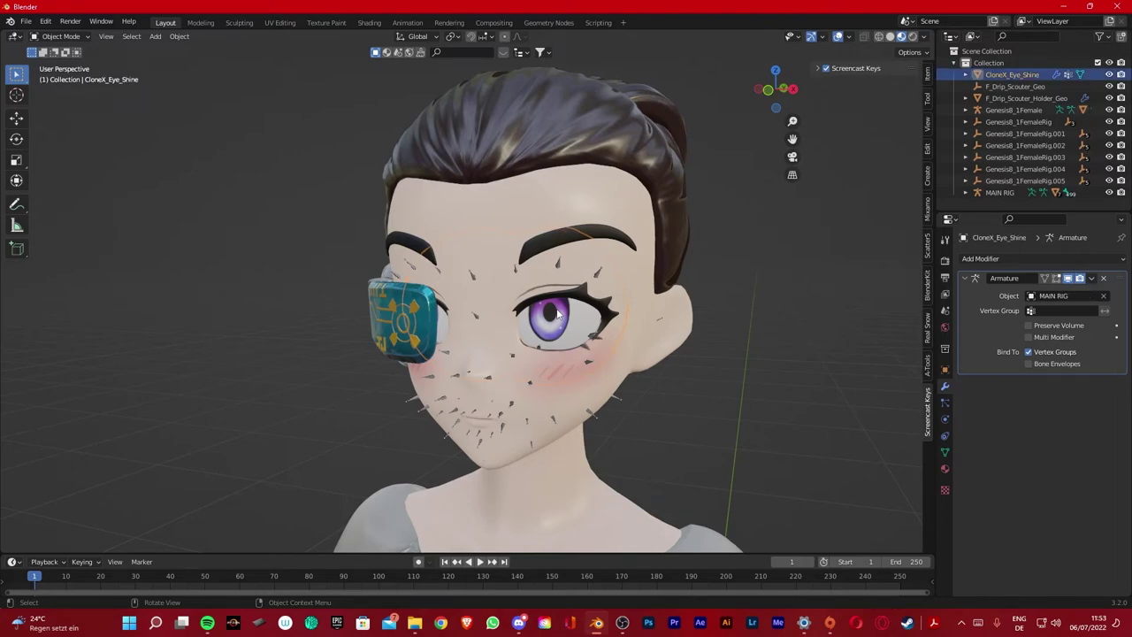
key("alt+p")
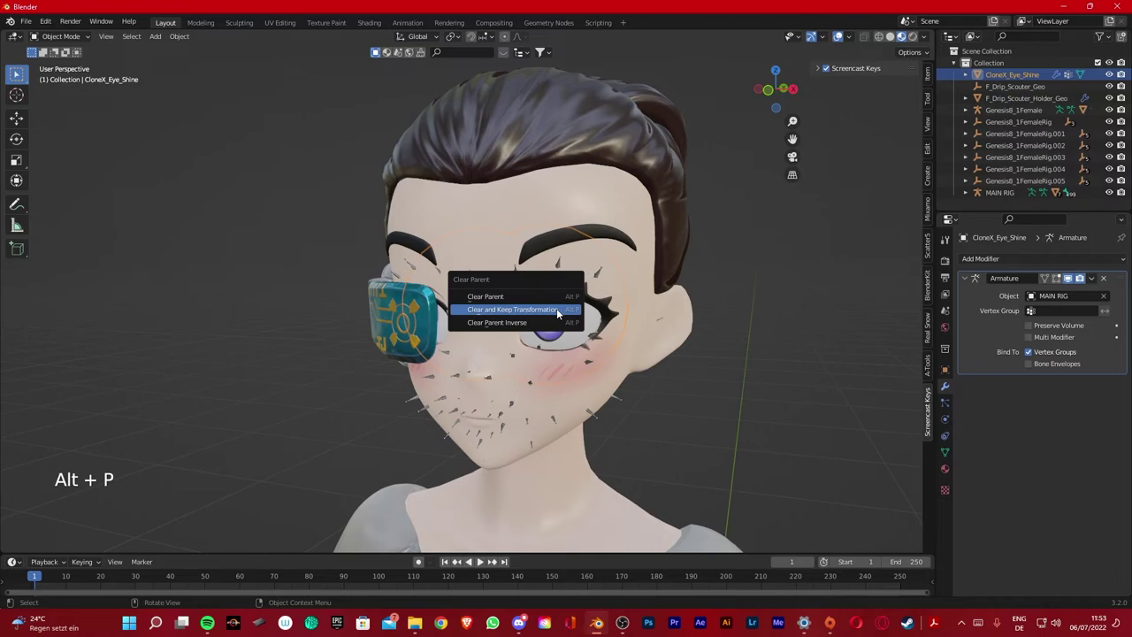
left_click(556, 309)
left_click(557, 312)
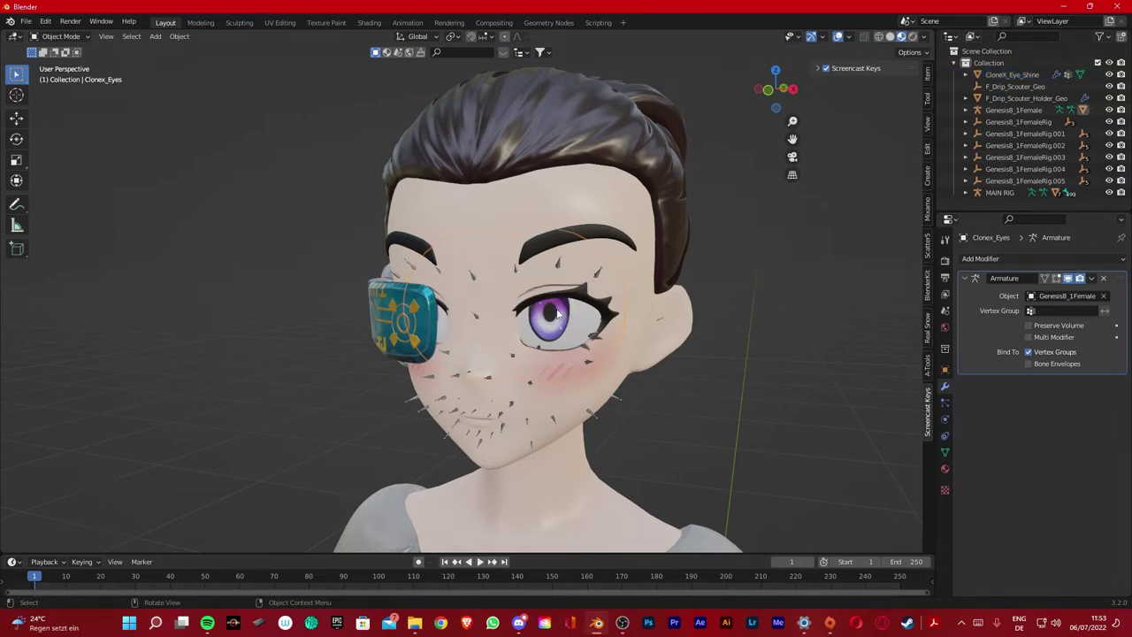
key("alt+p")
left_click(556, 309)
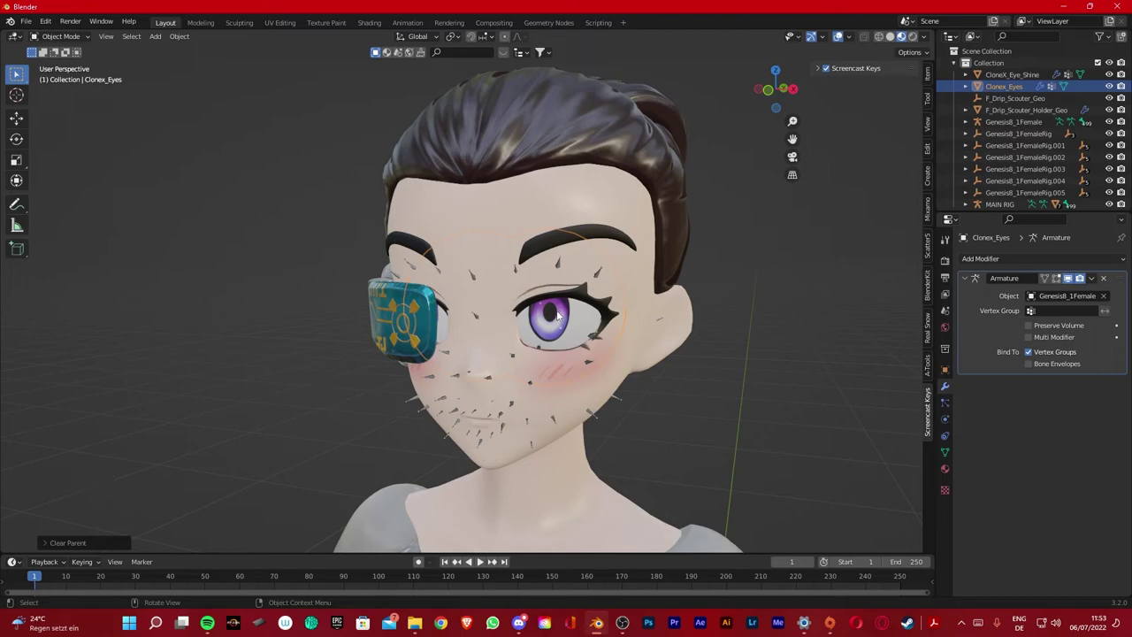
Delete the imported Genesis8_1Female armature
left_click(559, 267)
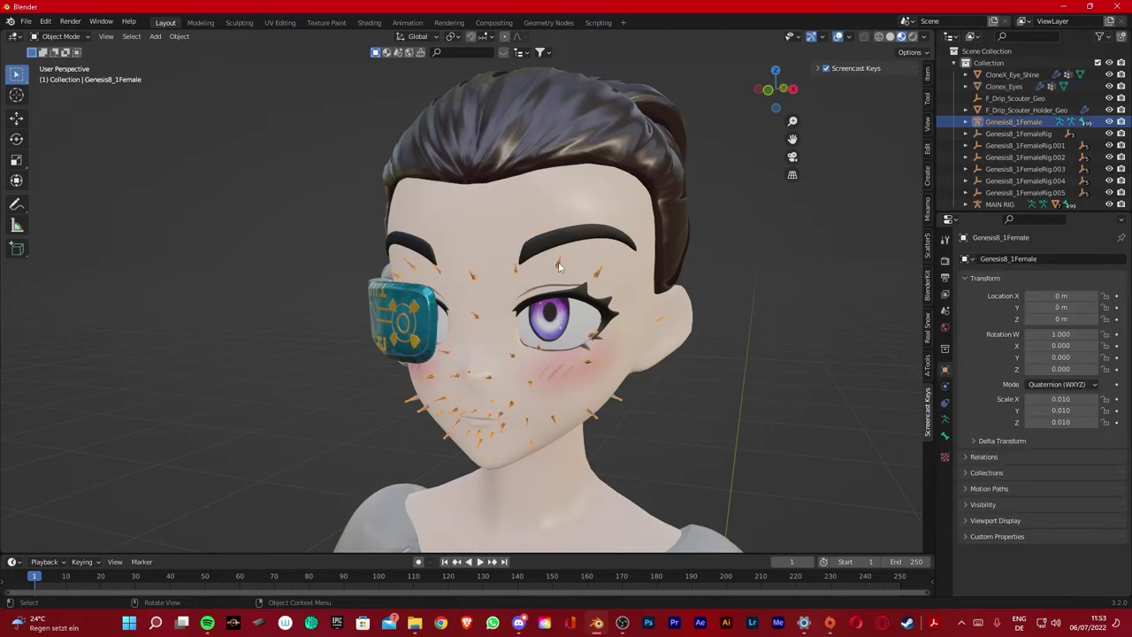
key("x")
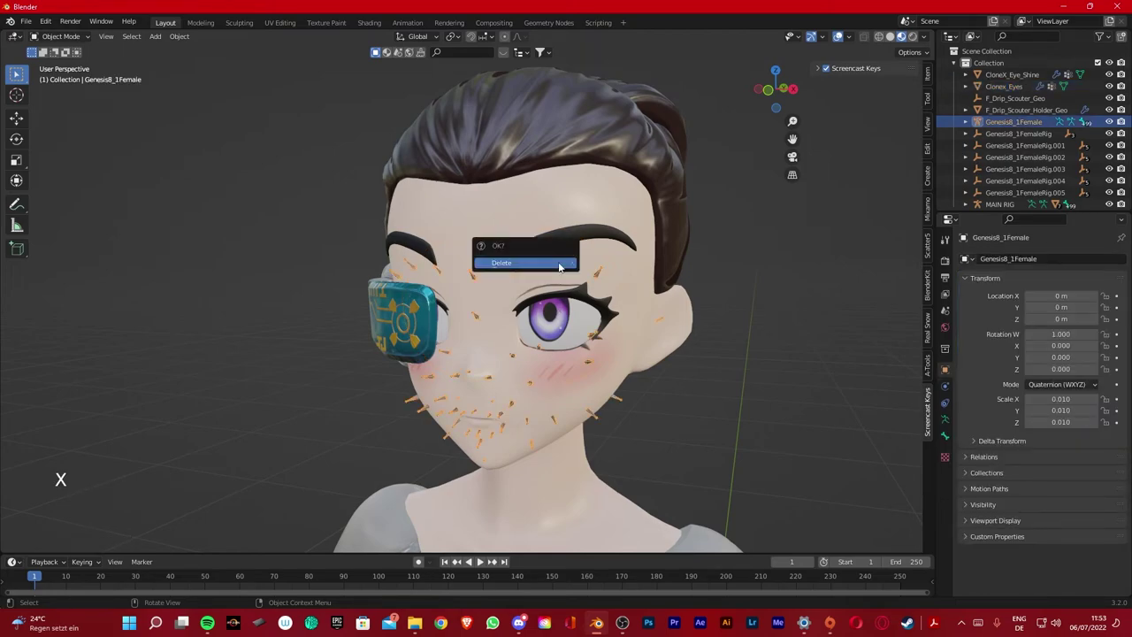
left_click(557, 260)
scroll(568, 347, "up", 2)
scroll(568, 346, "down", 4)
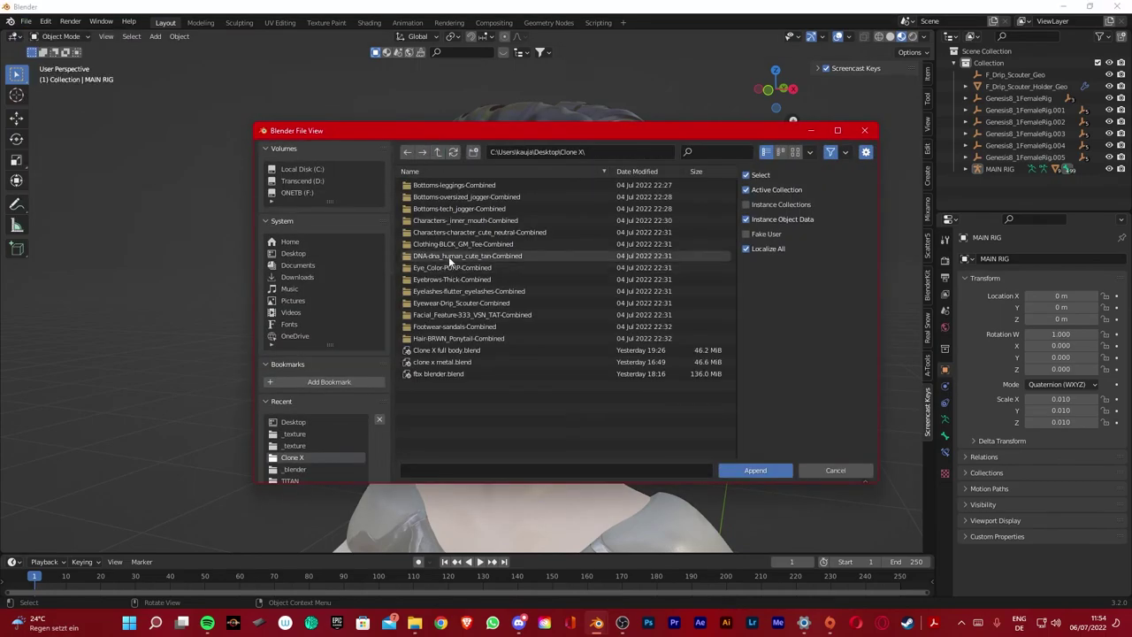
Browse Clone X full body.blend for appending, then select the shirt and its rig
double_click(448, 256)
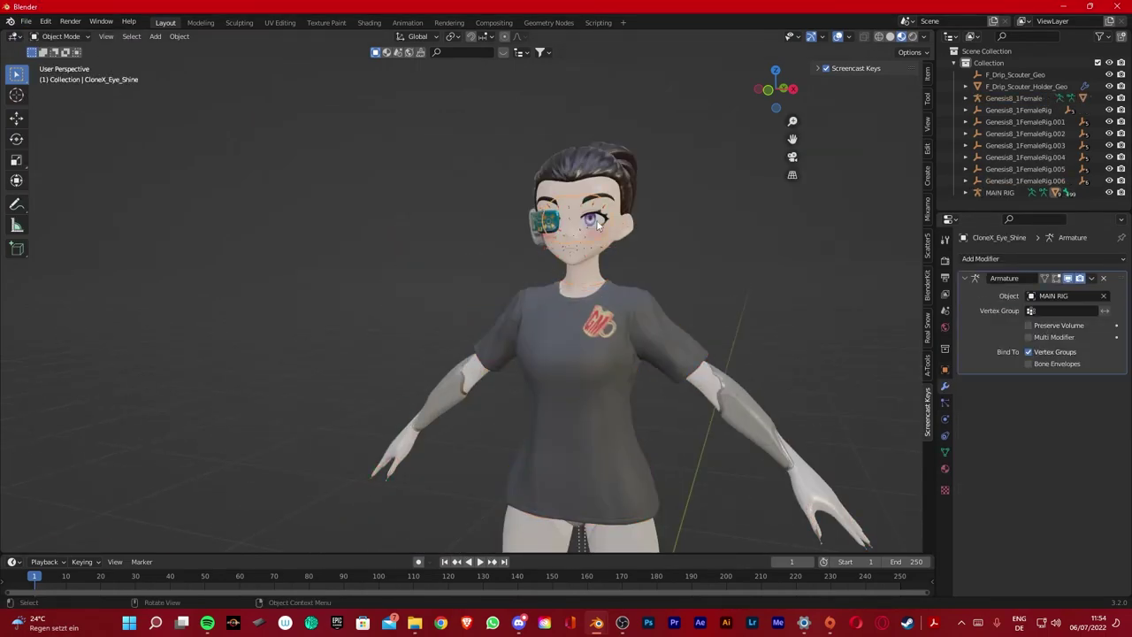
left_click(605, 350)
left_click(611, 246, "ctrl")
scroll(786, 265, "up", 3)
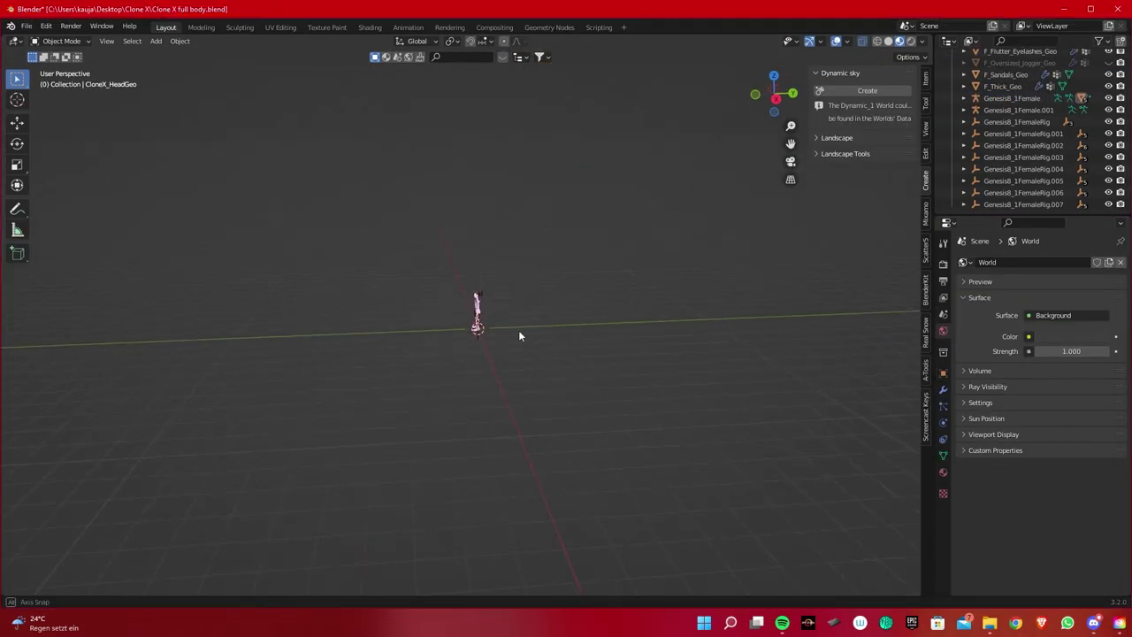
middle_click_drag(519, 336, 437, 315)
scroll(457, 340, "up", 3)
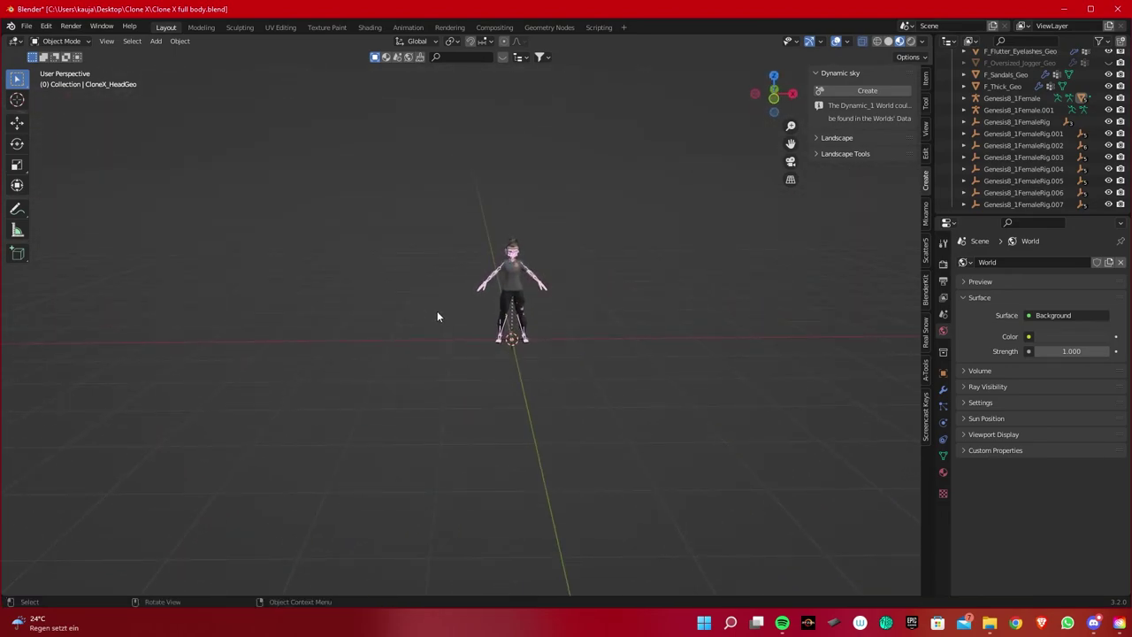